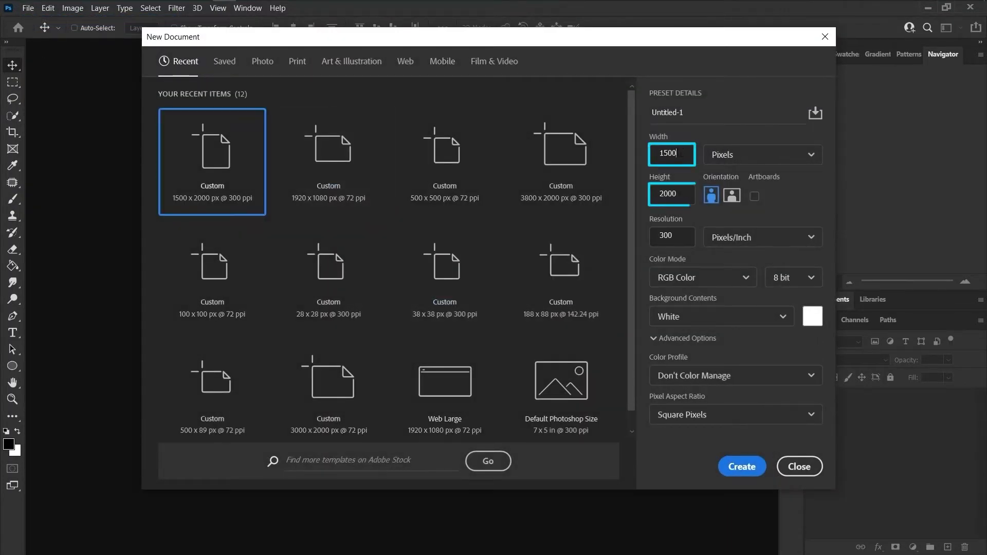
# - Create a 1500 × 2000 px, 300 ppi document and place the portrait as a canvas-filling 'photo' layer
pyautogui.click(669, 235)
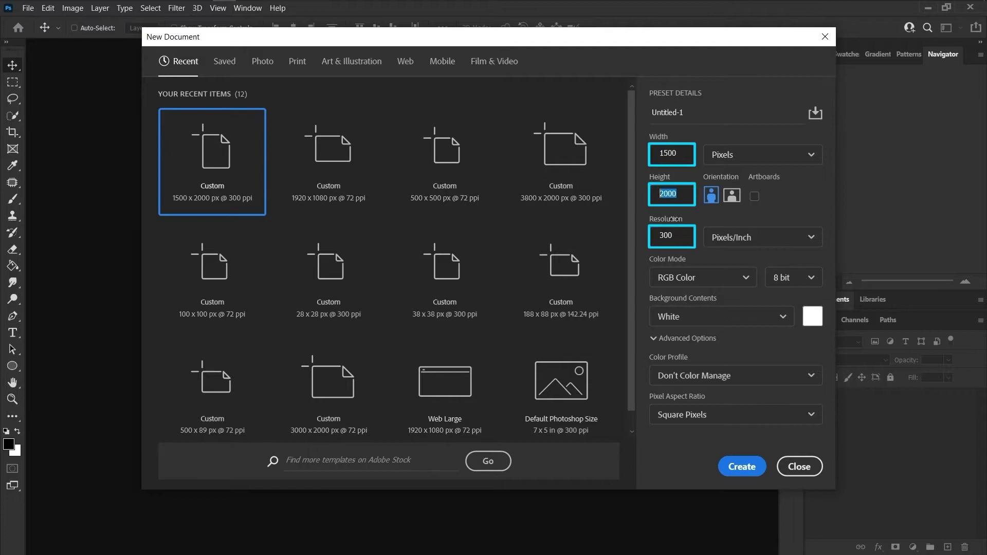
pyautogui.click(741, 466)
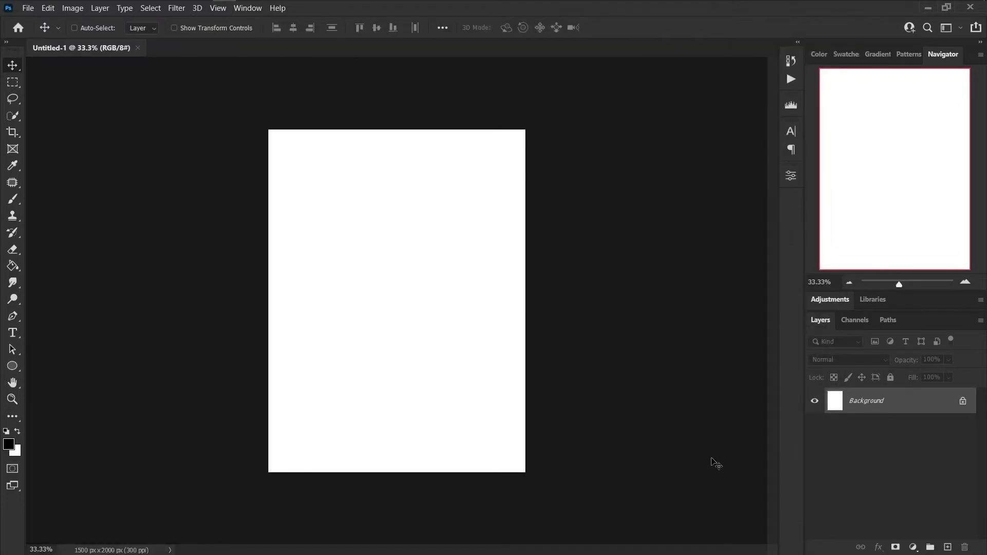
pyautogui.moveTo(716, 462); pyautogui.dragTo(409, 327)
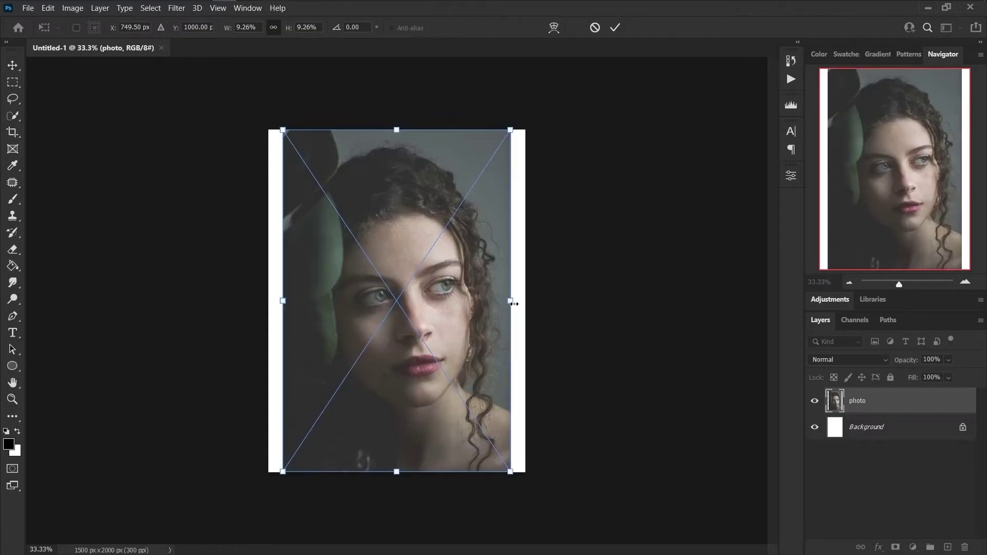
pyautogui.moveTo(510, 304); pyautogui.dragTo(528, 304)
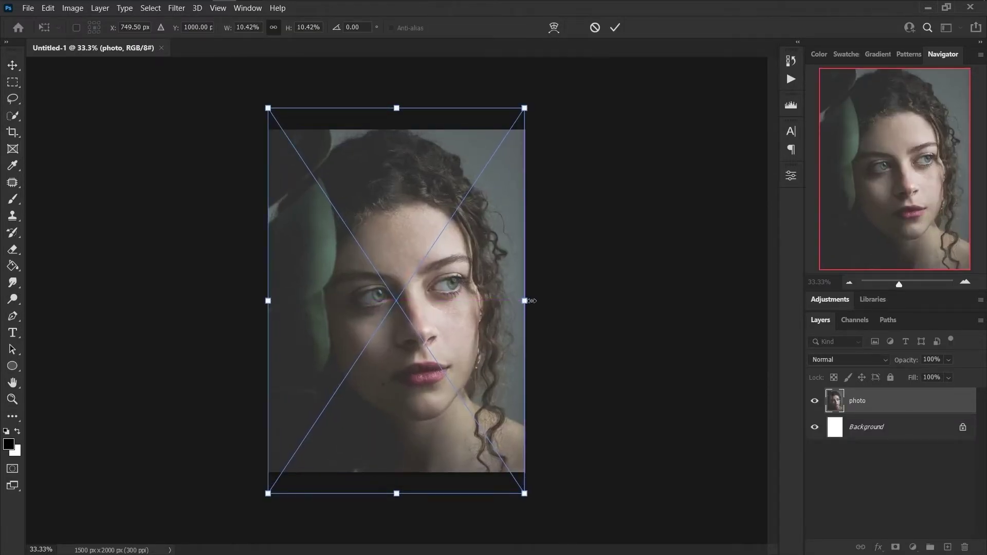
pyautogui.click(616, 29)
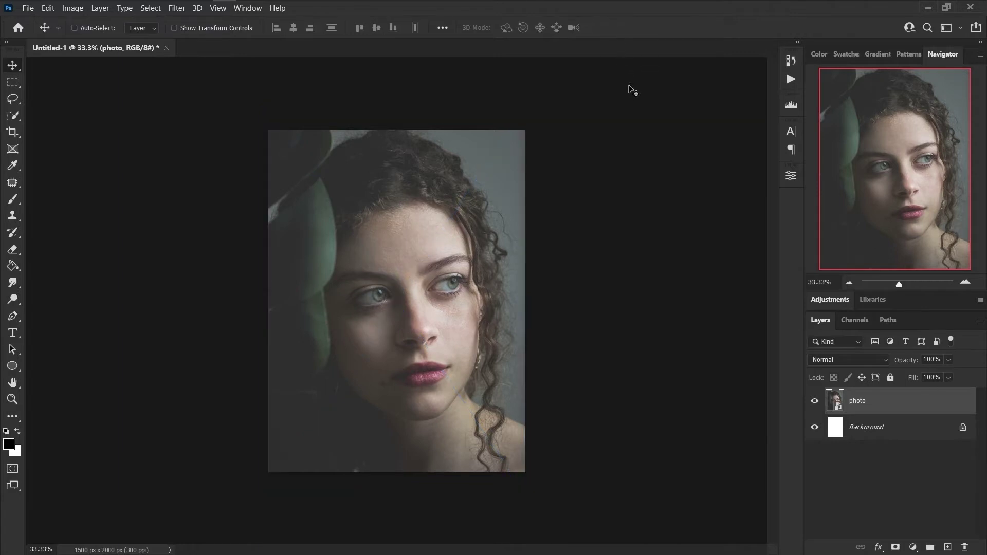
pyautogui.press('ctrl')
# - Convert the photo layer to a smart object and place Glass 1.png over it, scaled to about 96%
pyautogui.rightClick(893, 407)
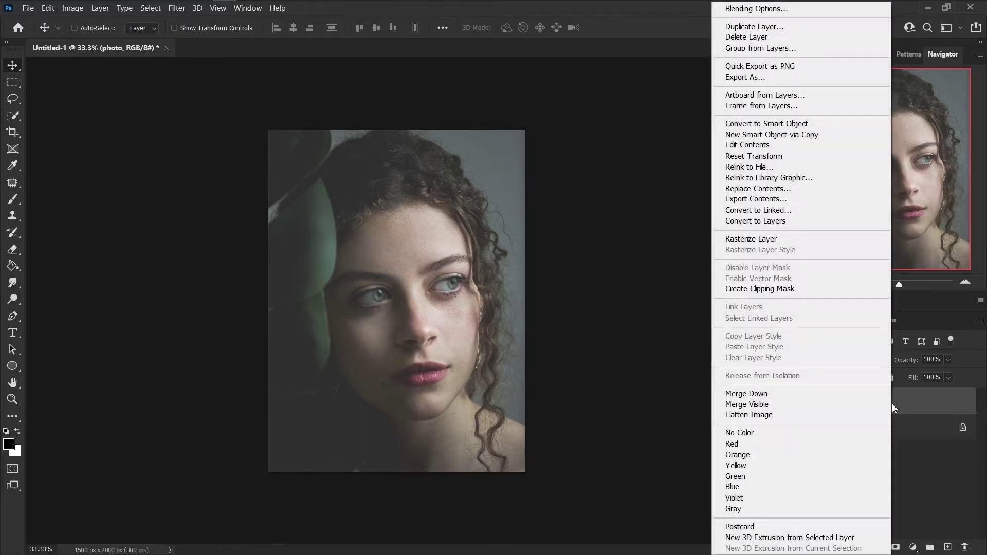
pyautogui.click(792, 126)
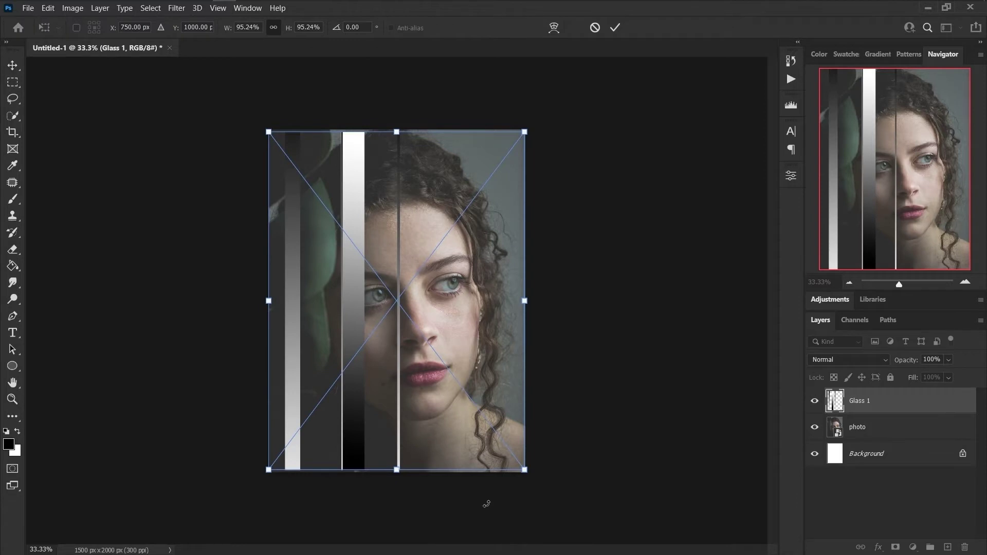
pyautogui.moveTo(397, 473); pyautogui.dragTo(398, 476)
pyautogui.moveTo(248, 269); pyautogui.dragTo(485, 210)
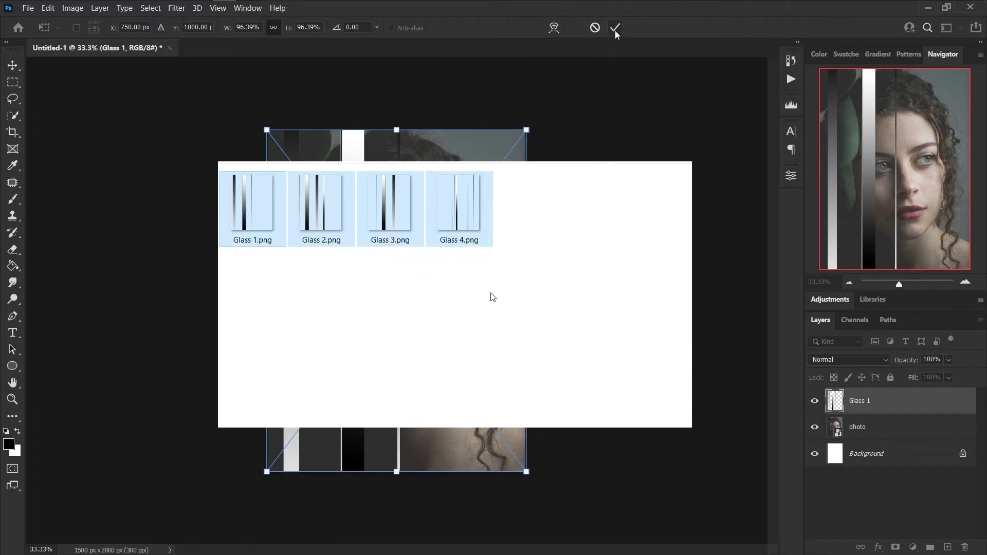
pyautogui.click(616, 30)
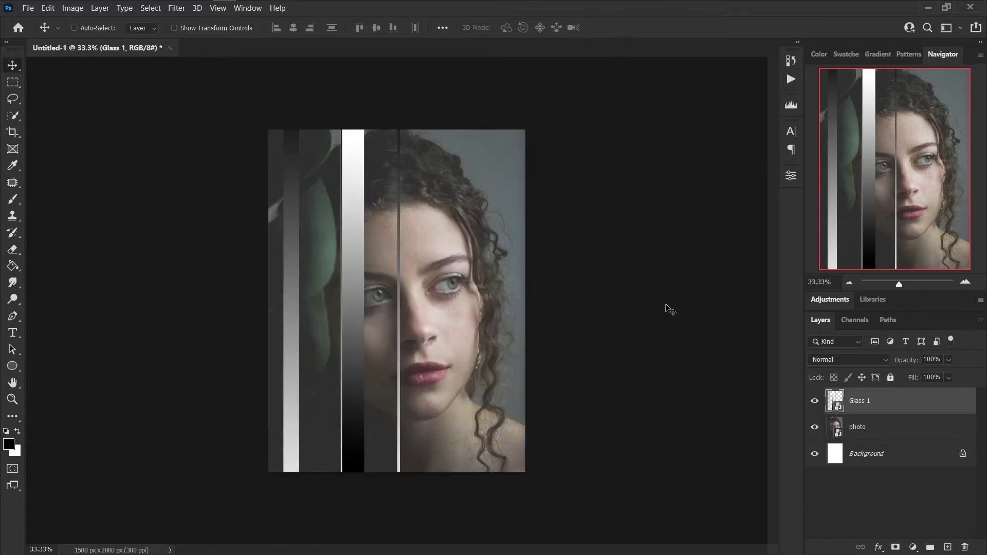
# - Duplicate the photo above Glass 1, give the copy a 15 px Gaussian Blur, and shift it left
pyautogui.click(913, 436)
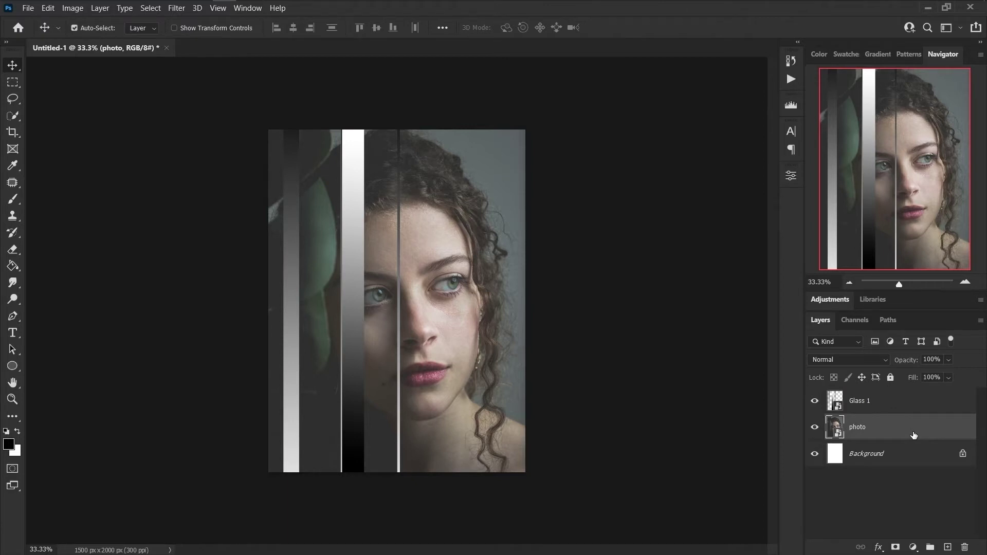
pyautogui.hotkey('ctrl', 'j')
pyautogui.moveTo(913, 435); pyautogui.dragTo(909, 395)
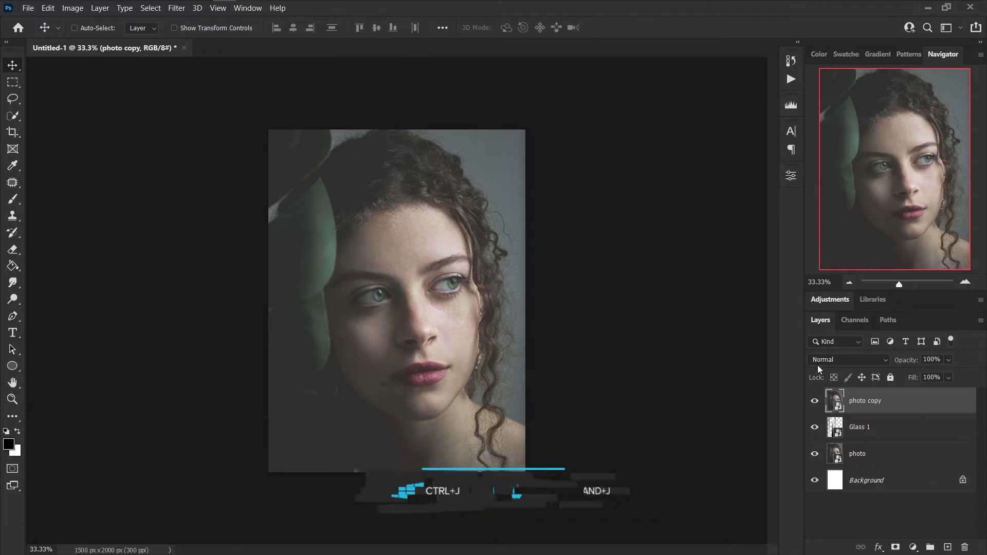
pyautogui.click(176, 8)
pyautogui.moveTo(230, 161)
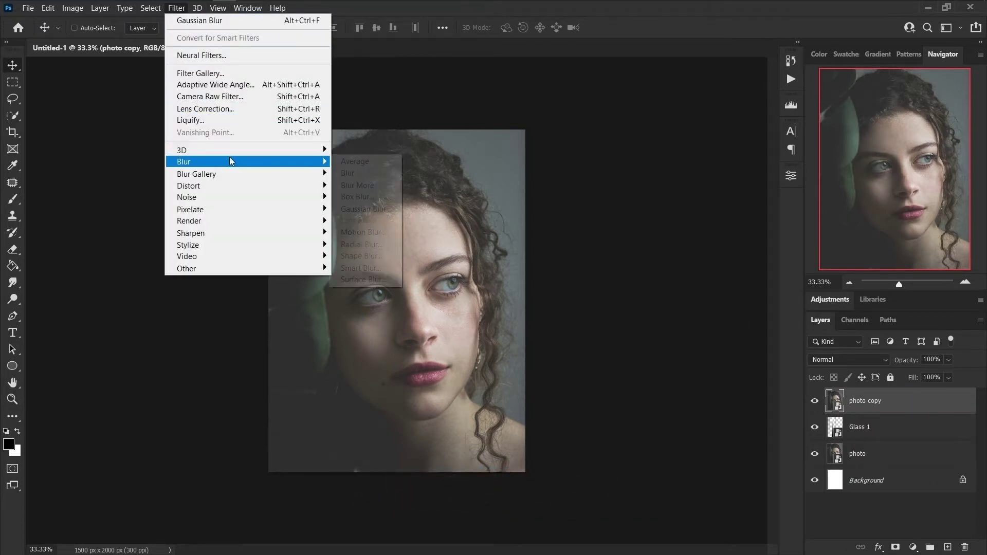
pyautogui.click(363, 209)
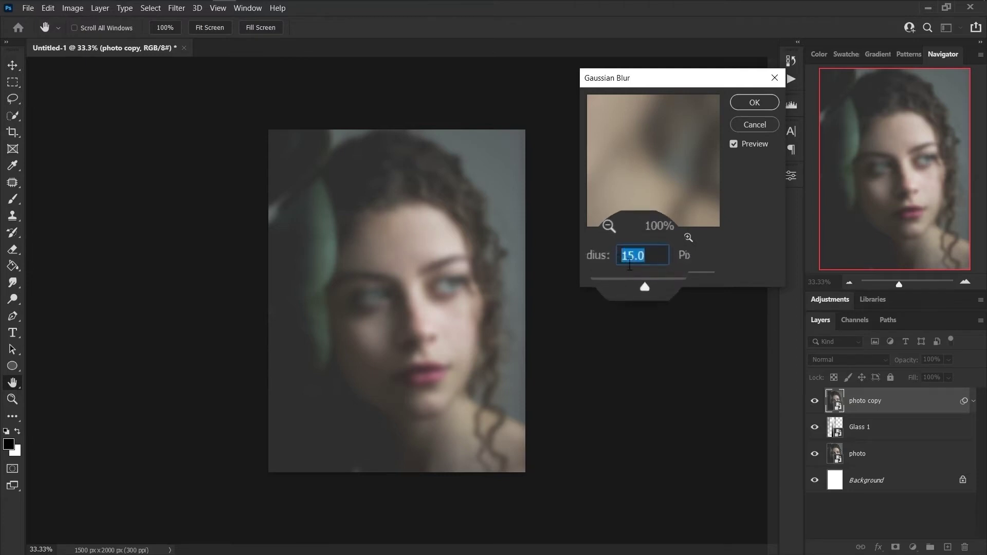
pyautogui.click(755, 103)
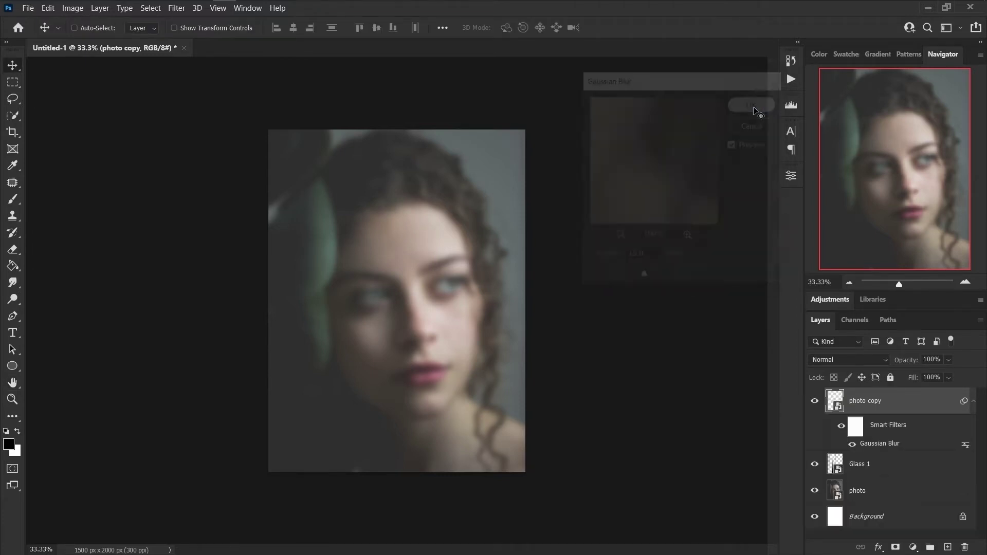
pyautogui.click(973, 402)
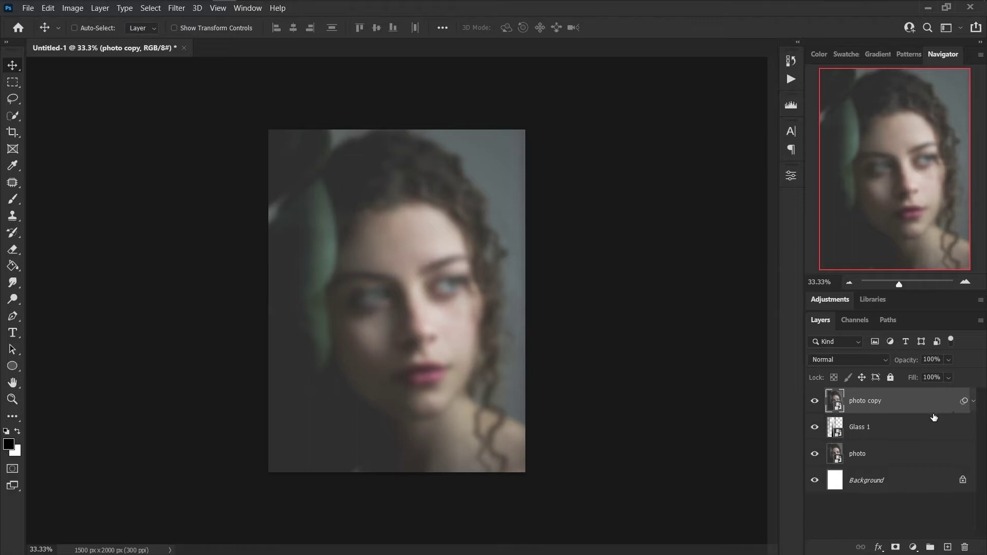
pyautogui.moveTo(462, 317); pyautogui.dragTo(424, 315)
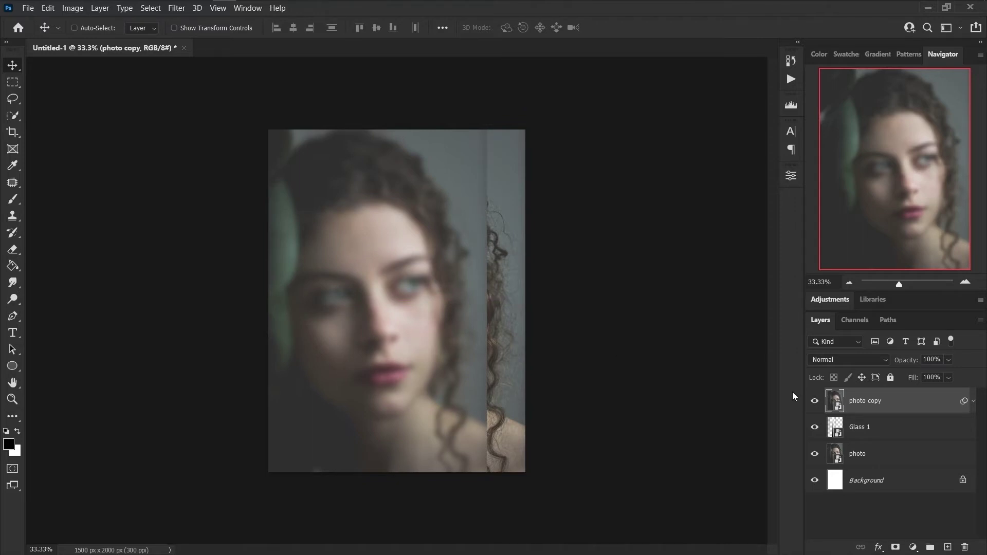
# - Clip the blurred copy to the Glass 1 stripes and group both as 'Glass 1'
pyautogui.moveTo(889, 419); pyautogui.dragTo(883, 417)
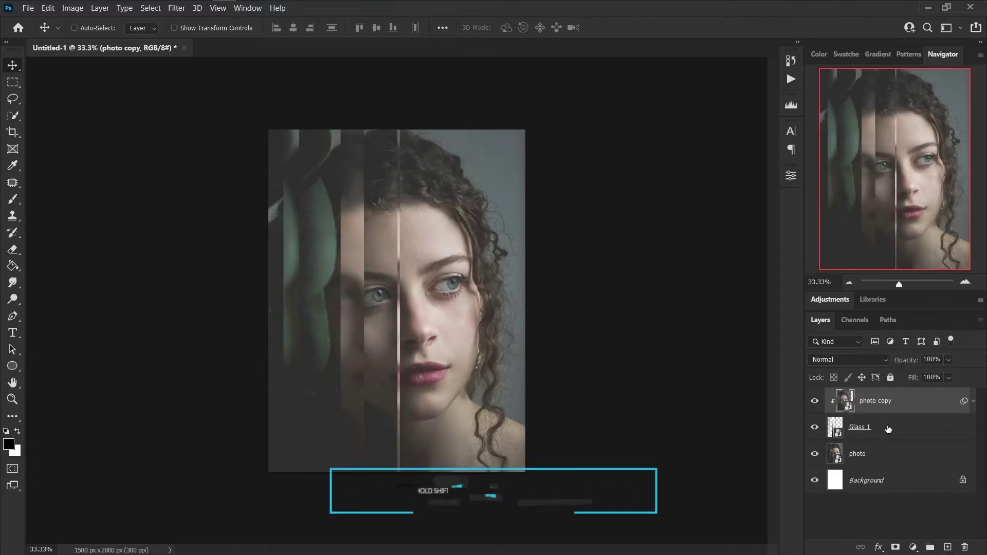
pyautogui.keyDown('shift'); pyautogui.click(888, 429); pyautogui.keyUp('shift')
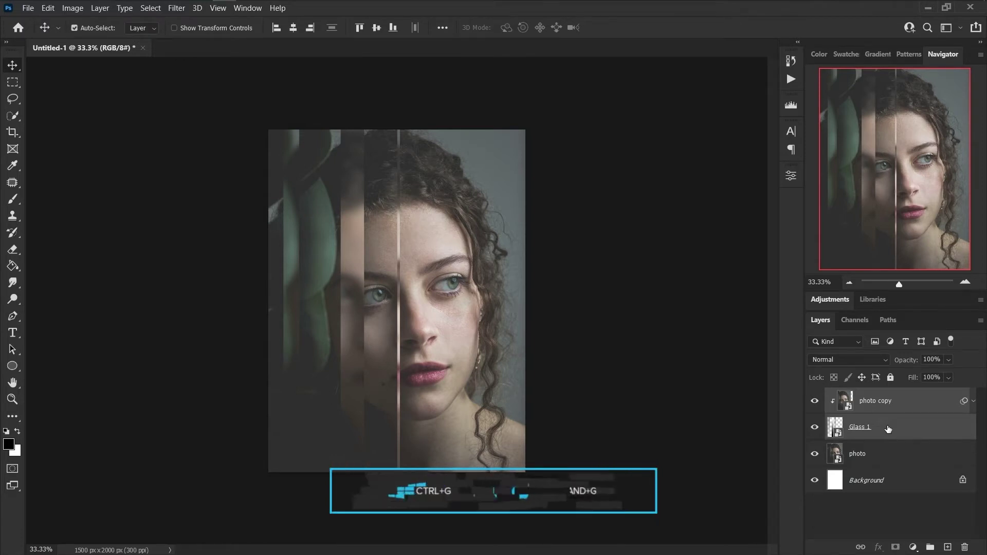
pyautogui.hotkey('ctrl', 'g')
pyautogui.doubleClick(862, 395)
pyautogui.write('Glass 1')
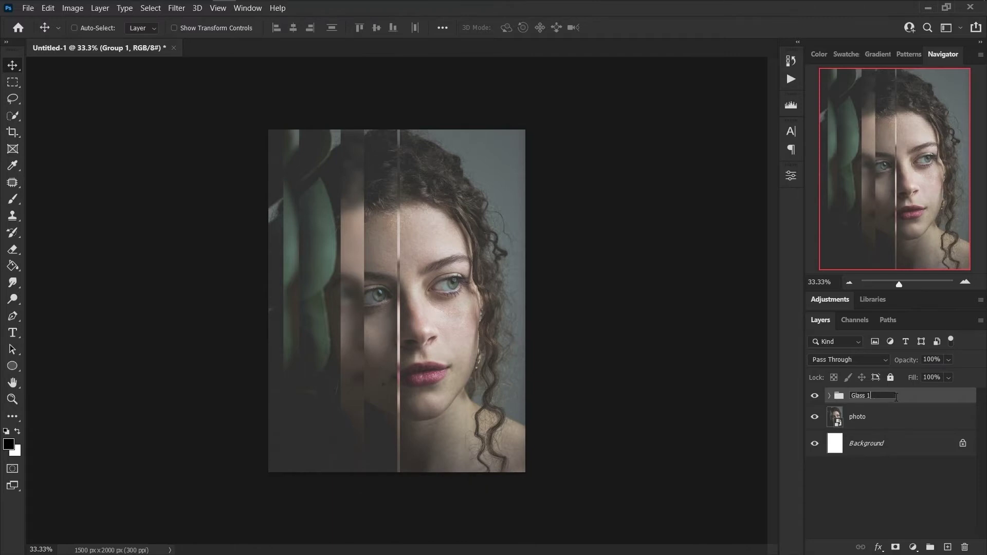
pyautogui.press('Return')
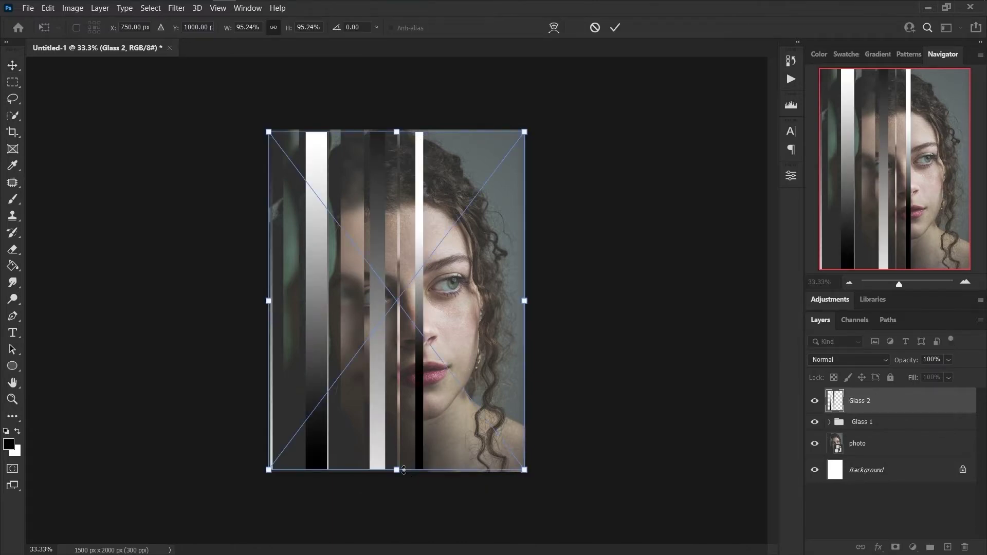
# - Commit Glass 2 at about 95% and put a new photo copy 2 at the top of the stack
pyautogui.moveTo(402, 472); pyautogui.dragTo(402, 473)
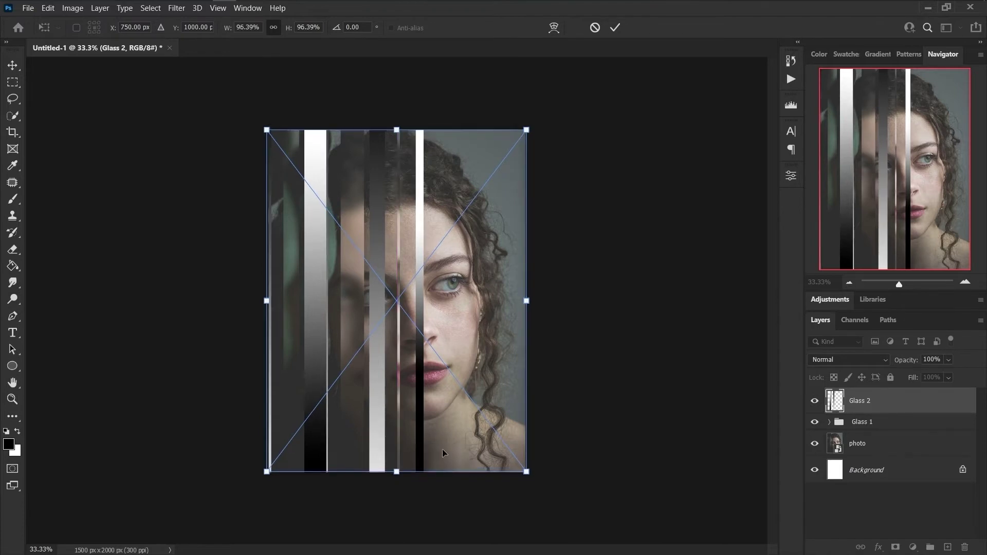
pyautogui.press('Return')
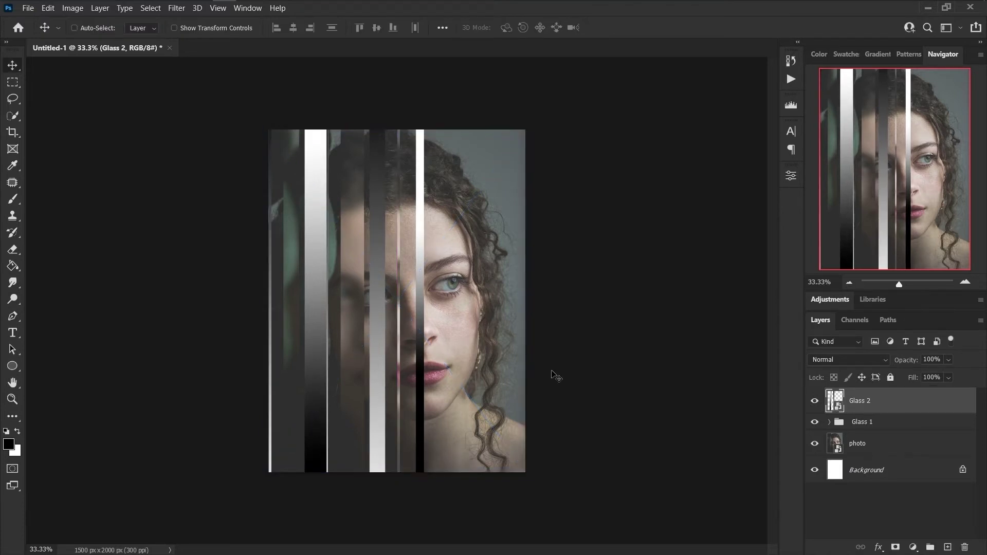
pyautogui.click(871, 446)
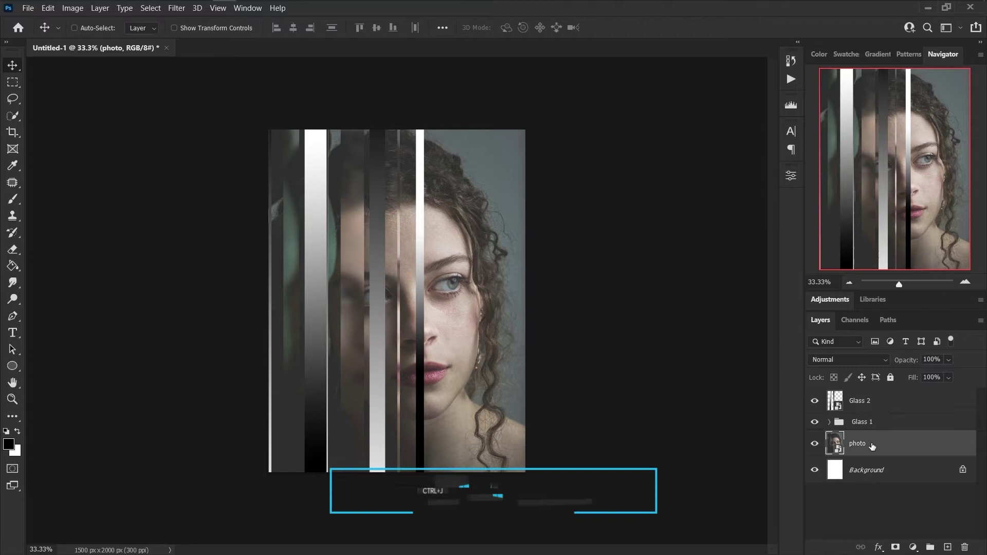
pyautogui.hotkey('ctrl', 'j')
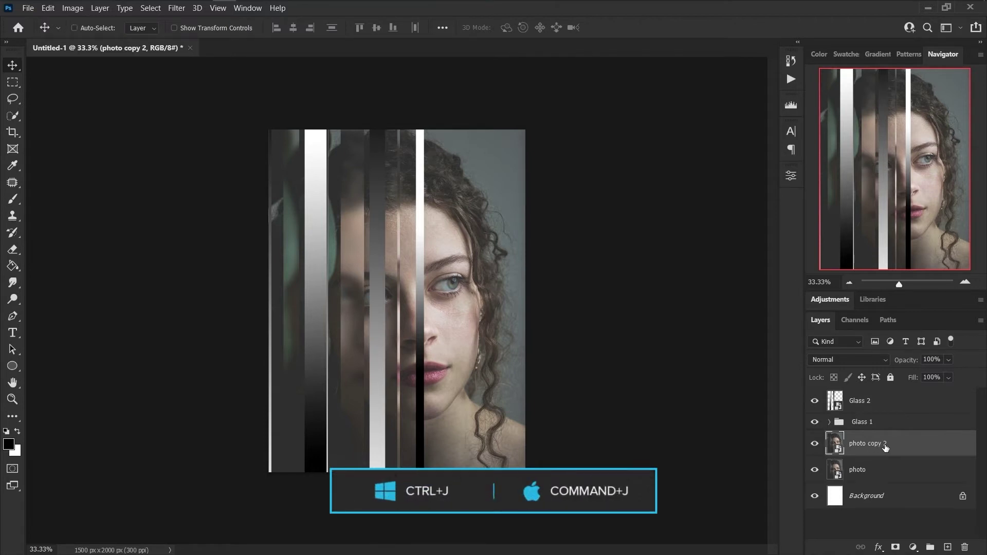
pyautogui.moveTo(885, 447); pyautogui.dragTo(875, 393)
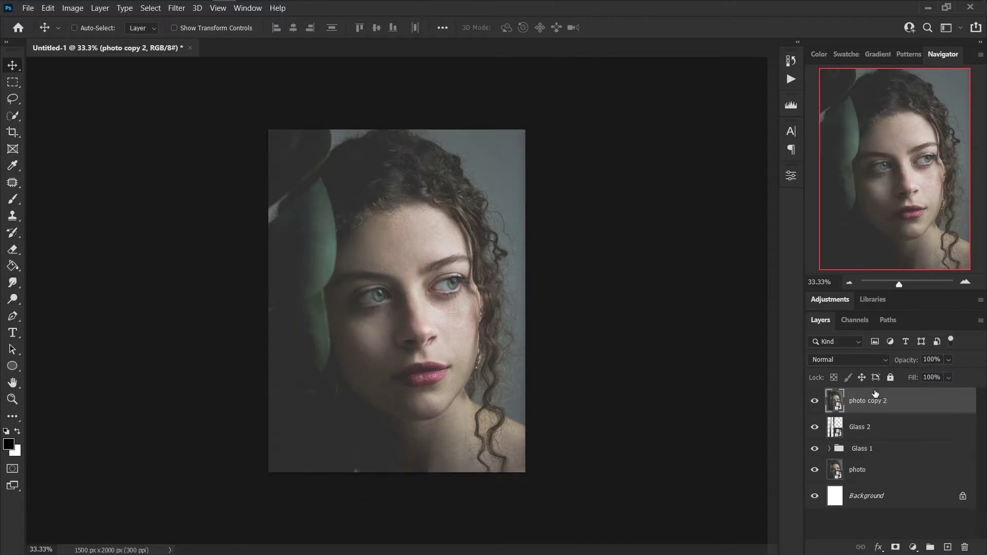
# - Apply a Motion Blur smart filter to photo copy 2 with angle -90° and distance 40 px
pyautogui.click(177, 8)
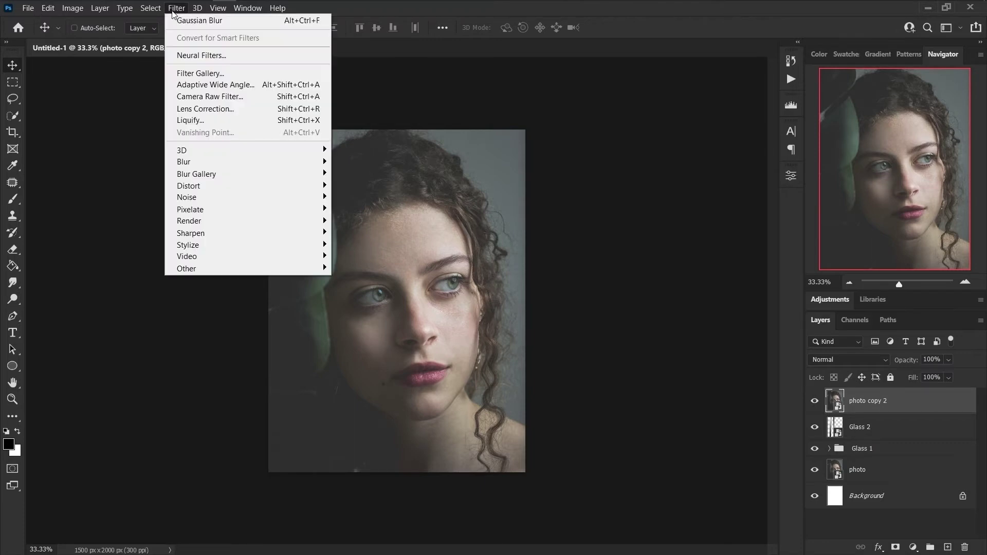
pyautogui.moveTo(216, 162)
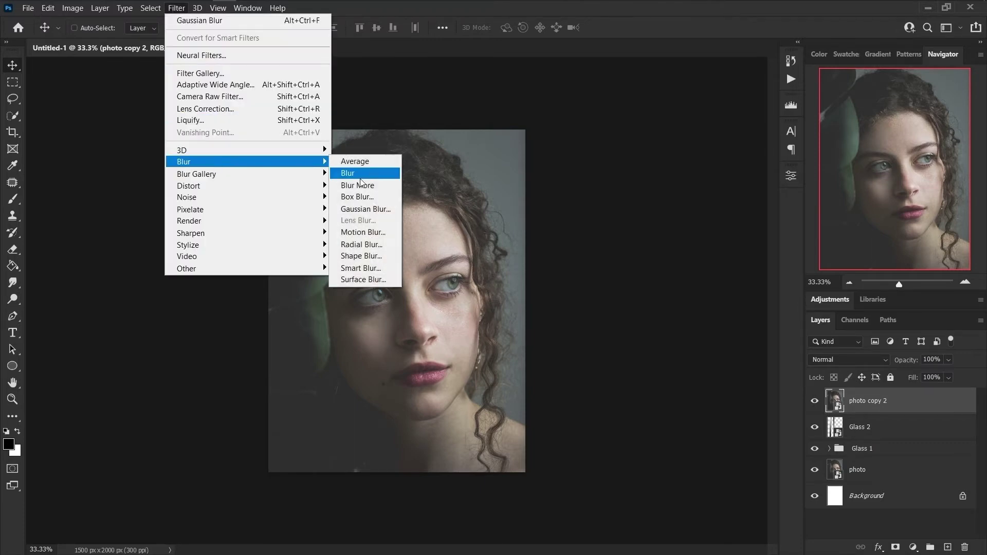
pyautogui.click(380, 232)
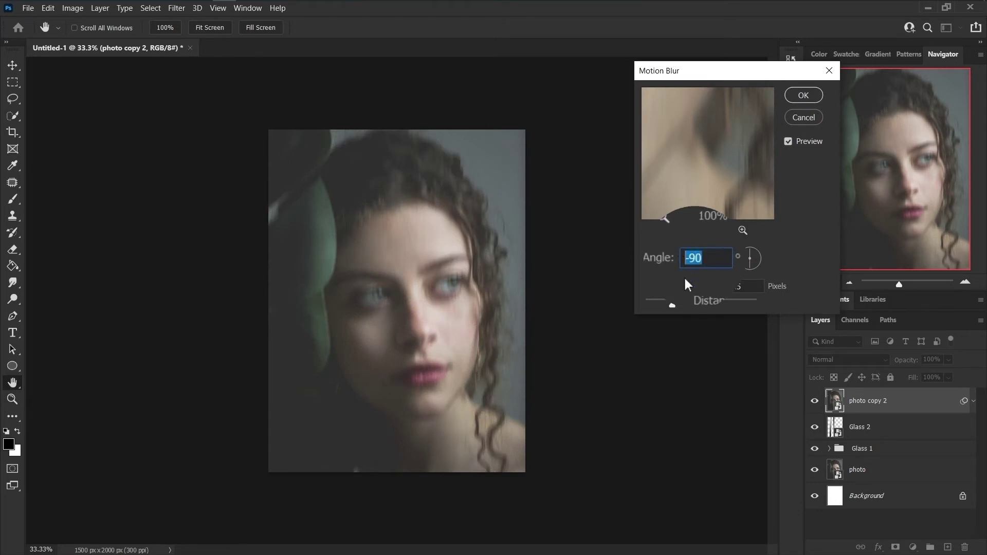
pyautogui.press('Tab')
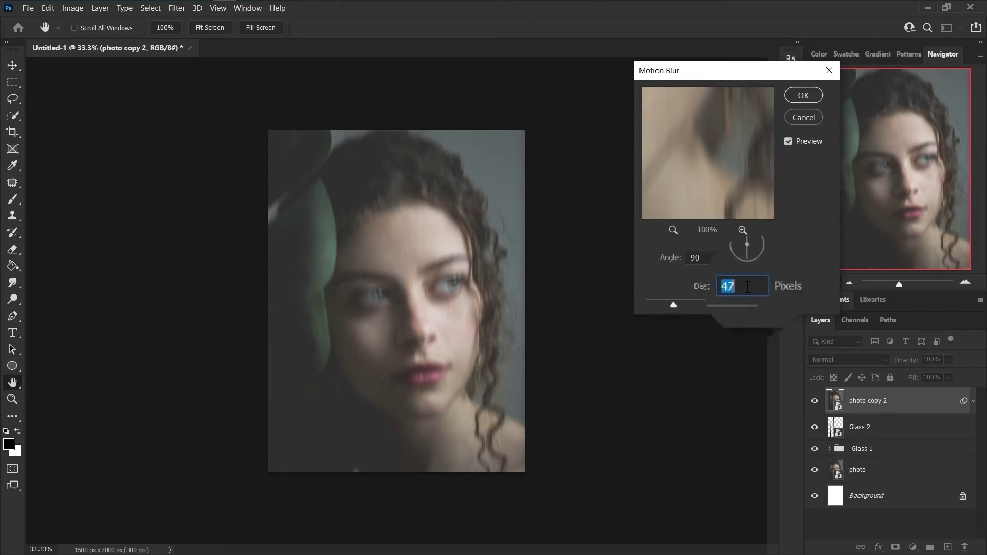
pyautogui.click(760, 287)
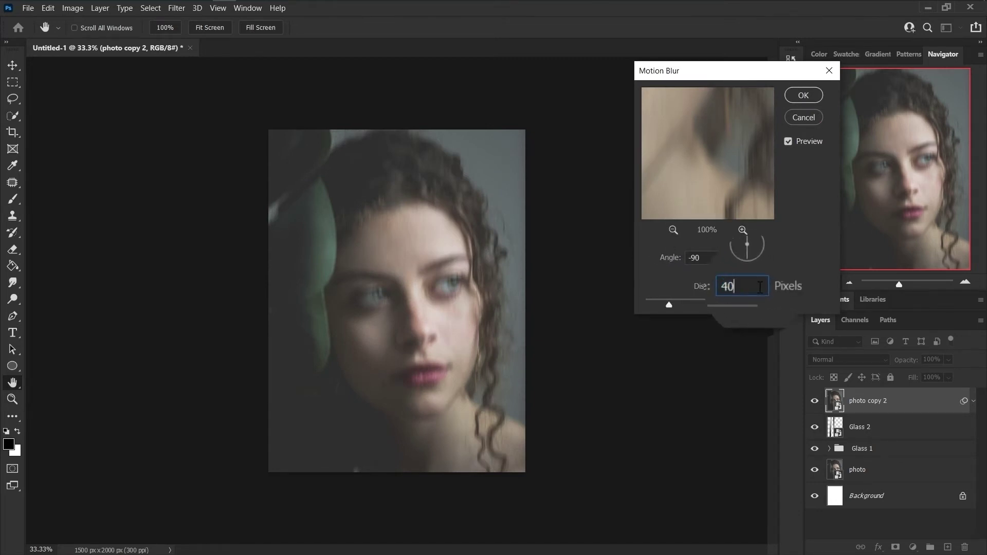
pyautogui.click(810, 95)
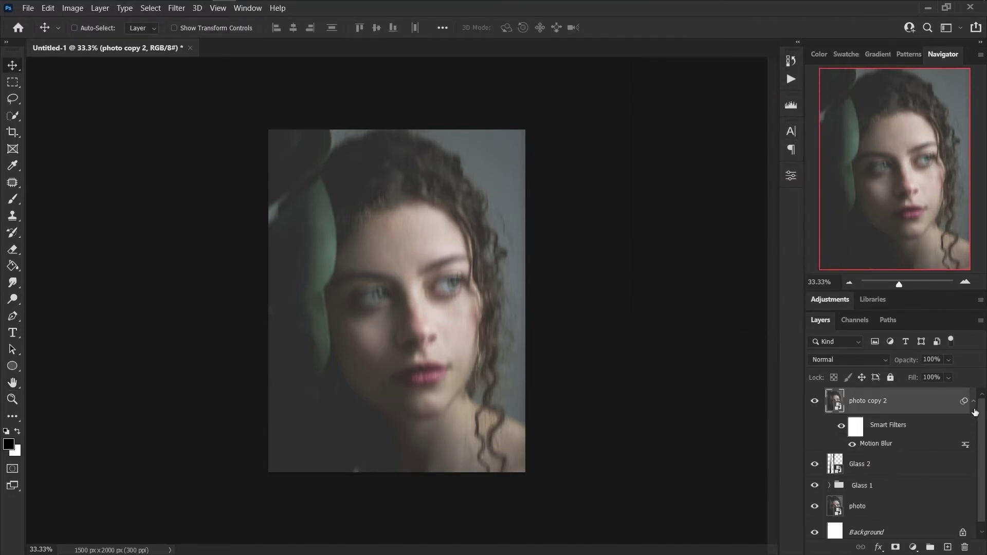
pyautogui.click(974, 409)
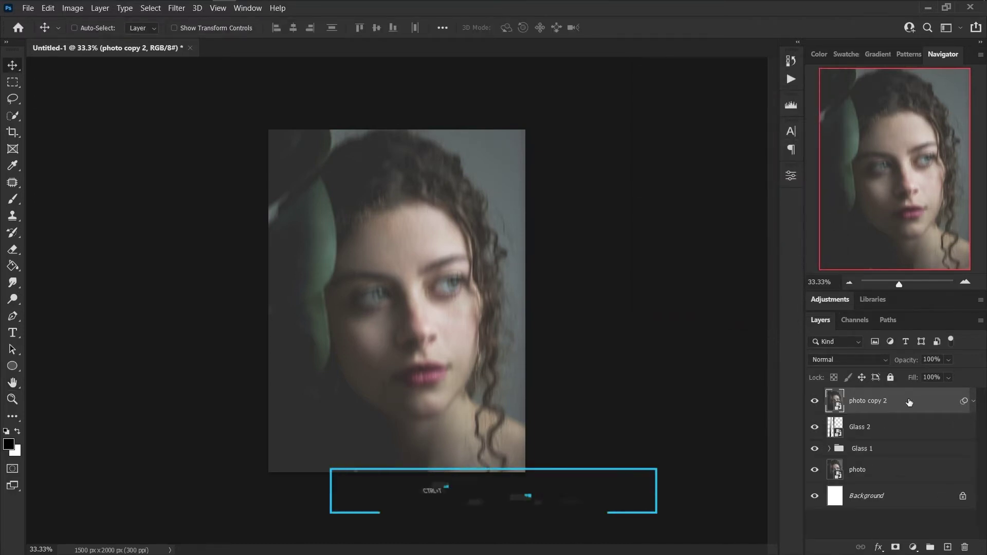
# - Enlarge photo copy 2 to about 121% and clip it into the Glass 2 strips
pyautogui.hotkey('ctrl', 't')
pyautogui.click(533, 240)
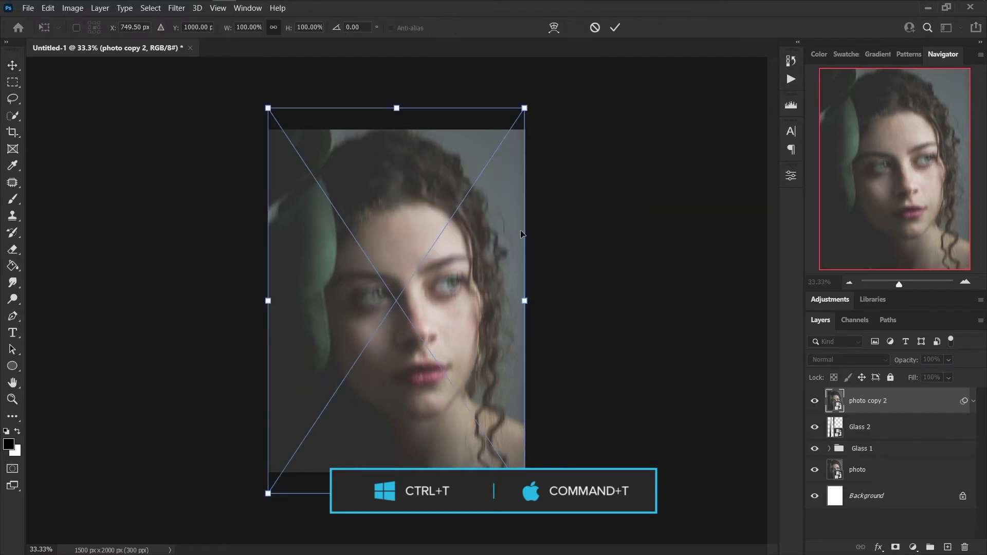
pyautogui.moveTo(526, 300); pyautogui.dragTo(561, 306)
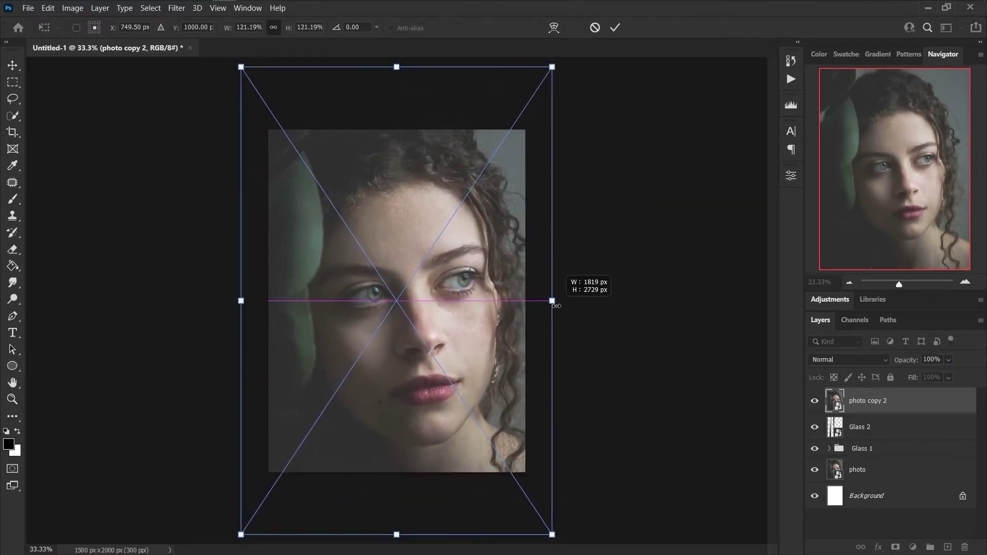
pyautogui.click(616, 28)
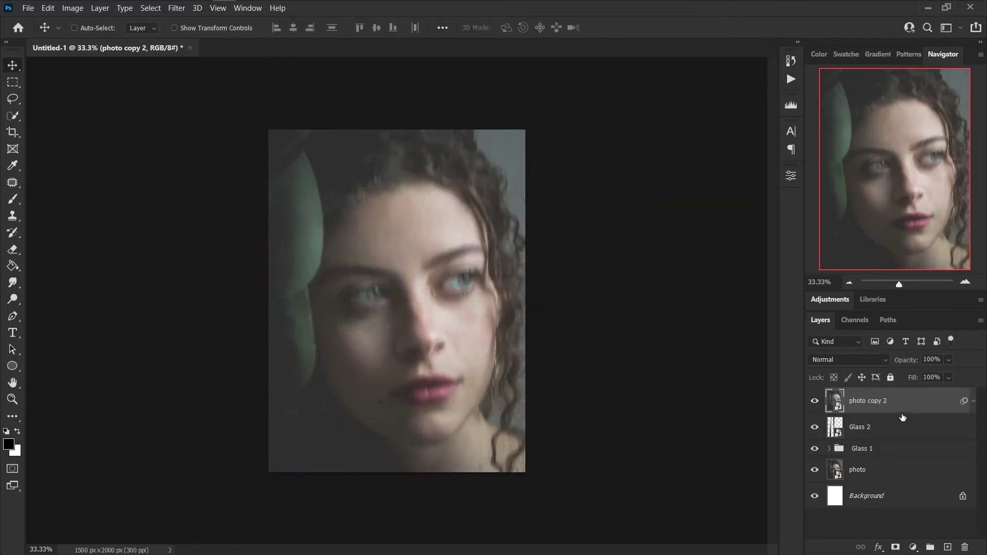
pyautogui.keyDown('alt'); pyautogui.click(903, 412); pyautogui.keyUp('alt')
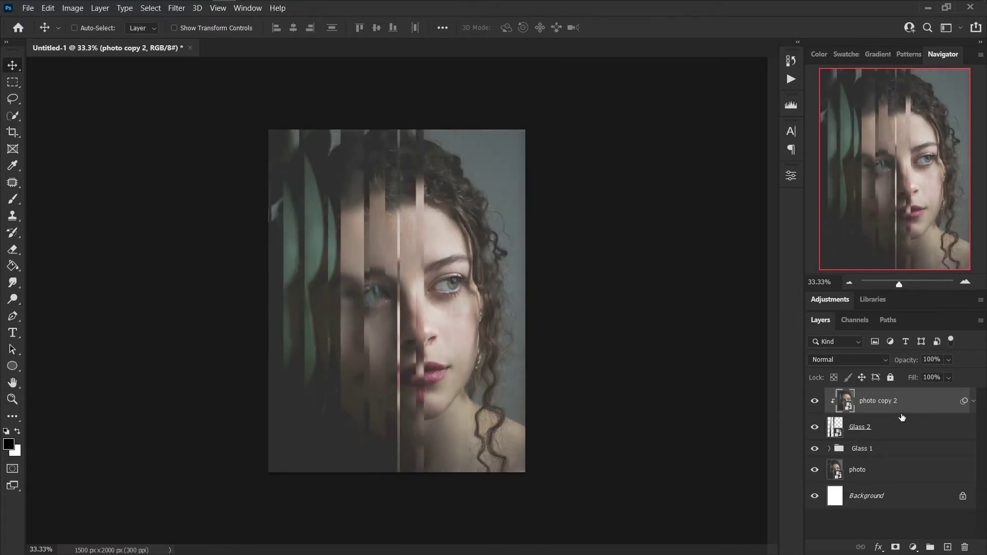
# - Add a clipped Black & White adjustment, group the three layers as 'Glass 2', and paste in Glass 3
pyautogui.click(912, 547)
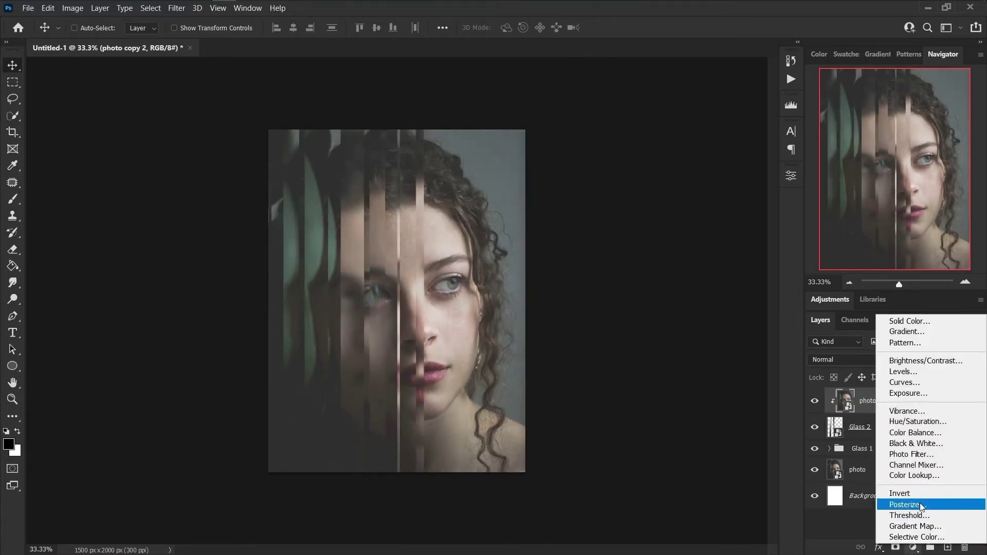
pyautogui.click(908, 442)
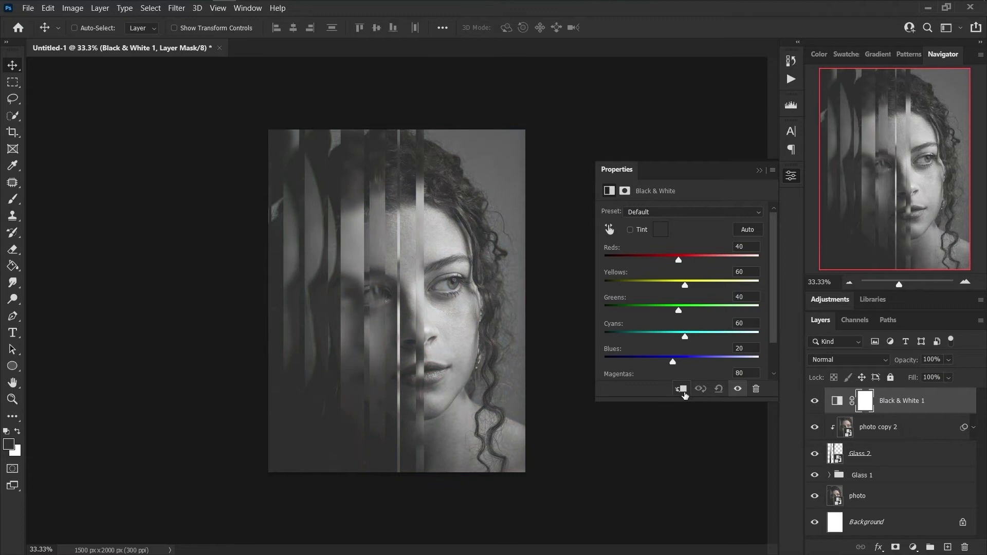
pyautogui.click(683, 390)
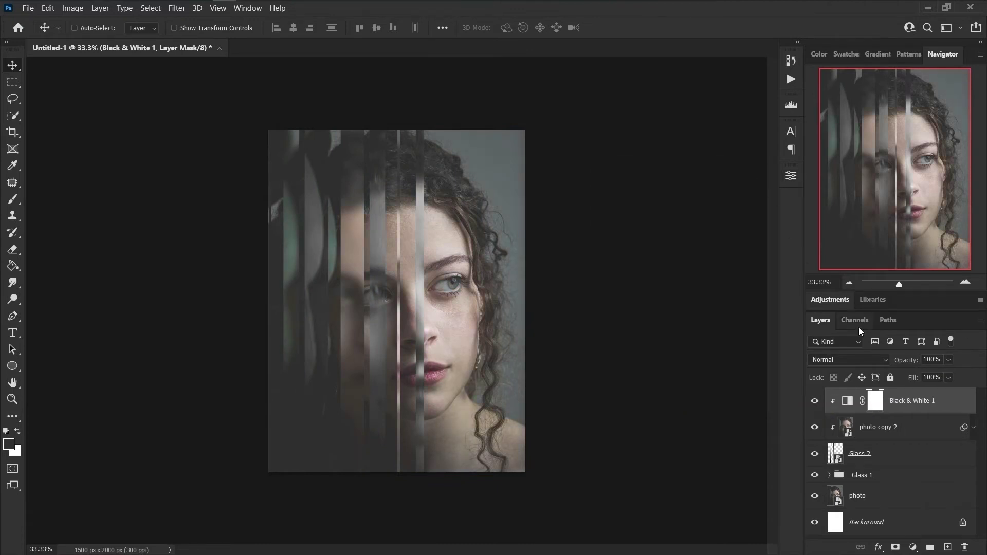
pyautogui.keyDown('shift'); pyautogui.click(920, 451); pyautogui.keyUp('shift')
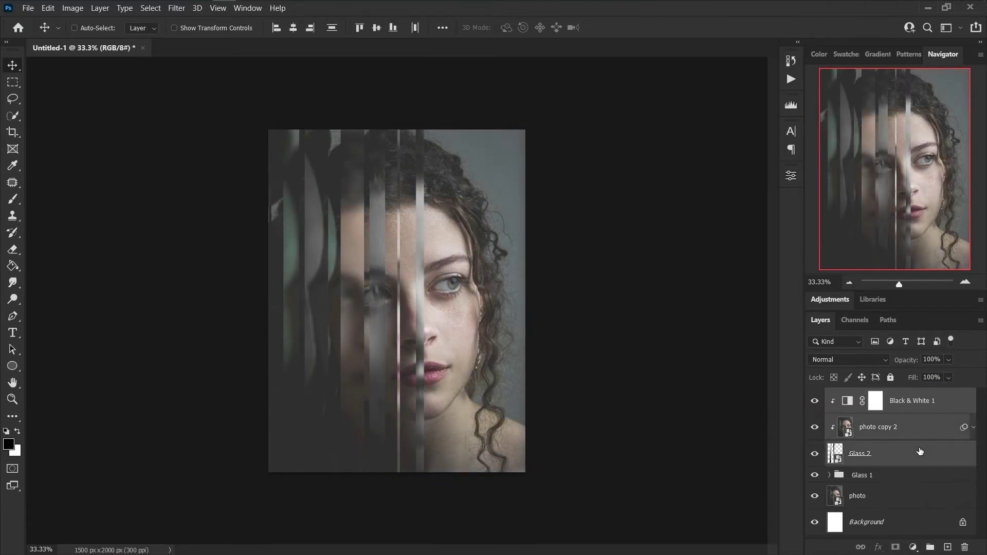
pyautogui.hotkey('ctrl', 'g')
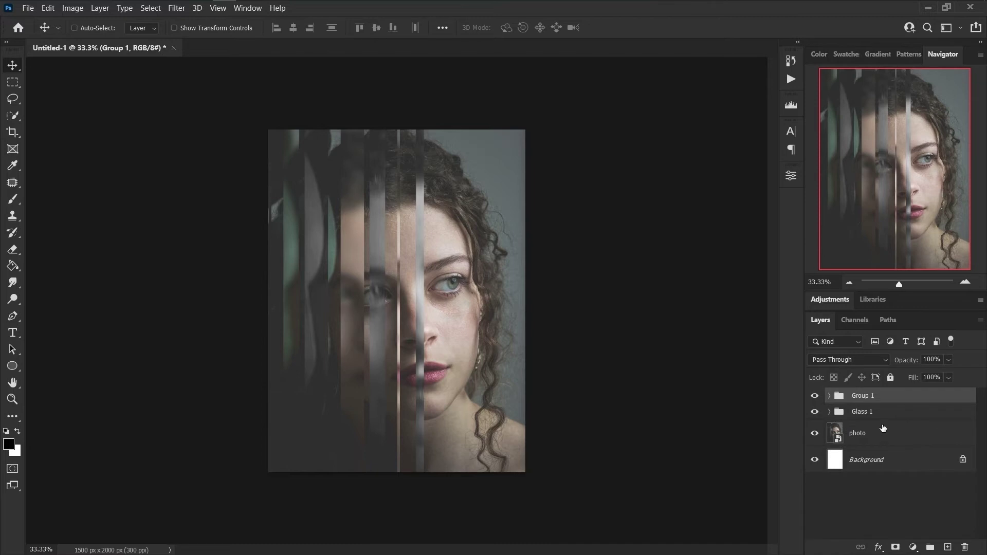
pyautogui.doubleClick(863, 398)
pyautogui.write('Glass 2')
pyautogui.press('Return')
pyautogui.hotkey('ctrl', 'v')
pyautogui.hotkey('ctrl', 't')
# - Scale Glass 3 to about 96% and blend it at 50% opacity in Linear Dodge (Add)
pyautogui.moveTo(402, 472); pyautogui.dragTo(402, 473)
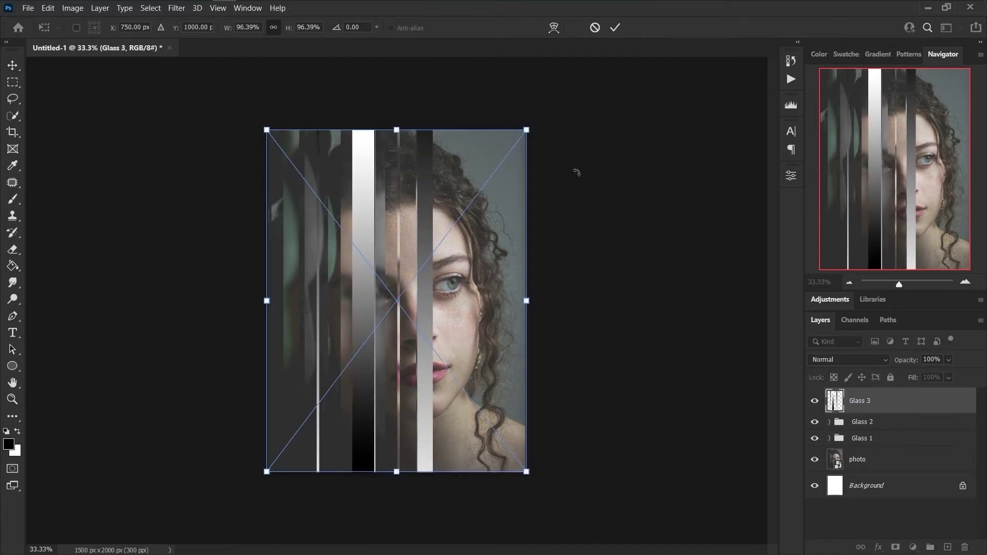
pyautogui.click(616, 27)
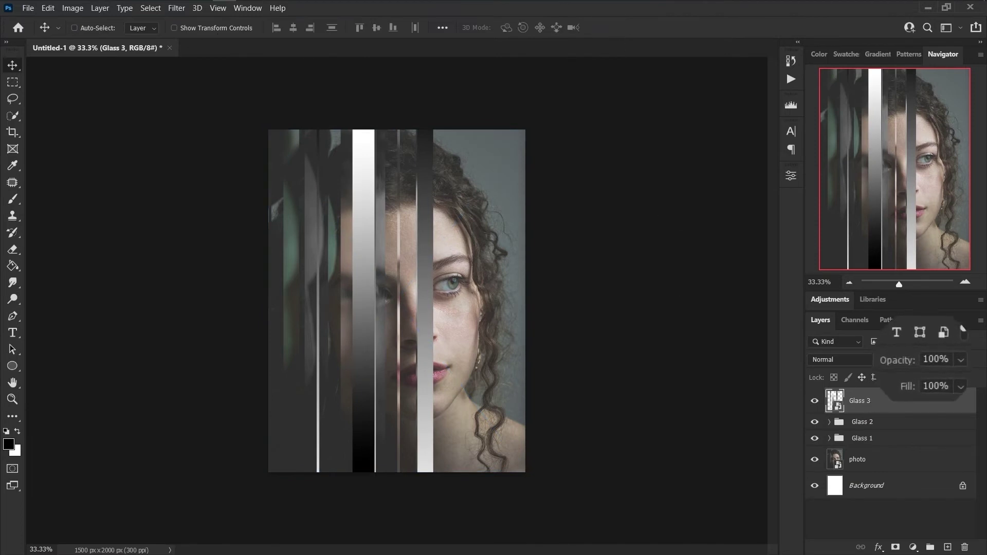
pyautogui.click(950, 356)
pyautogui.write('50')
pyautogui.press('Return')
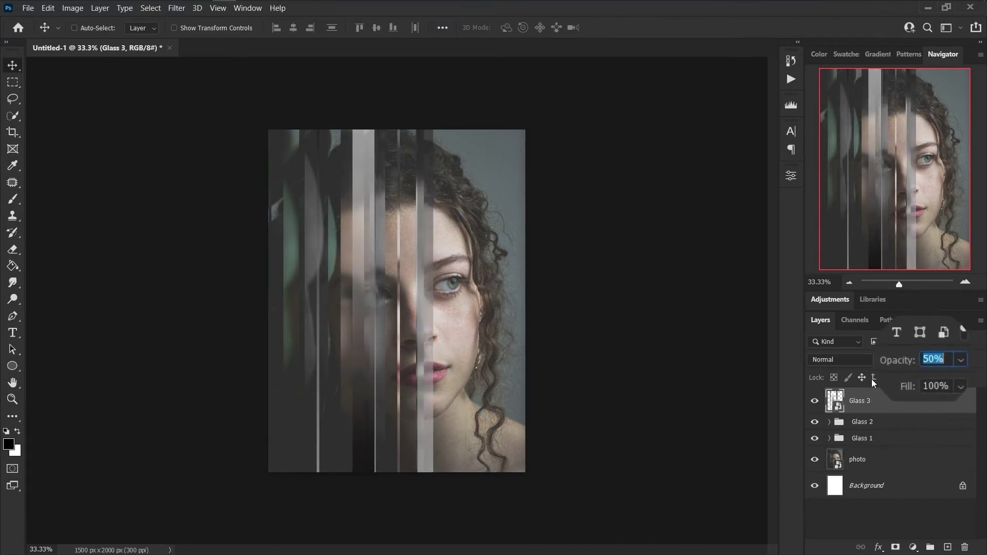
pyautogui.click(850, 360)
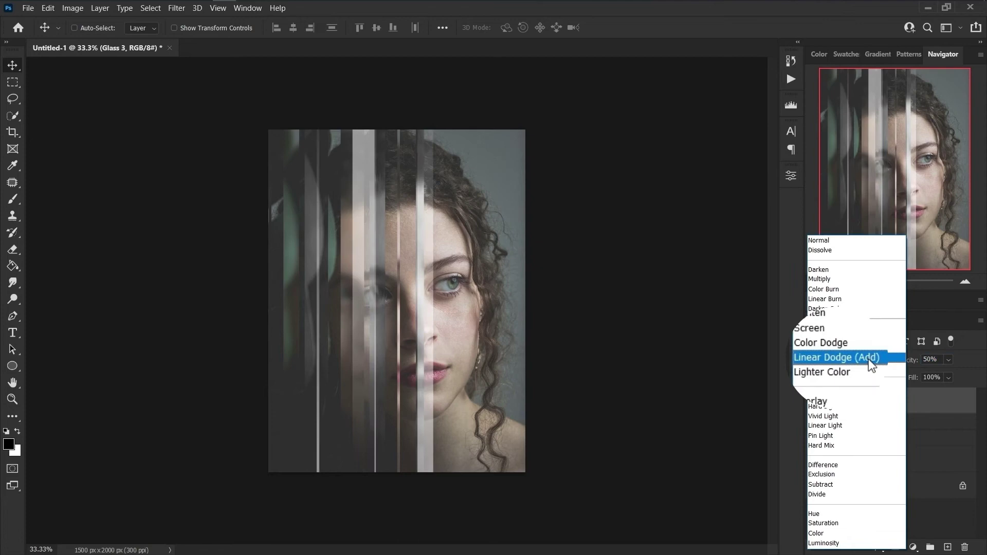
pyautogui.click(869, 359)
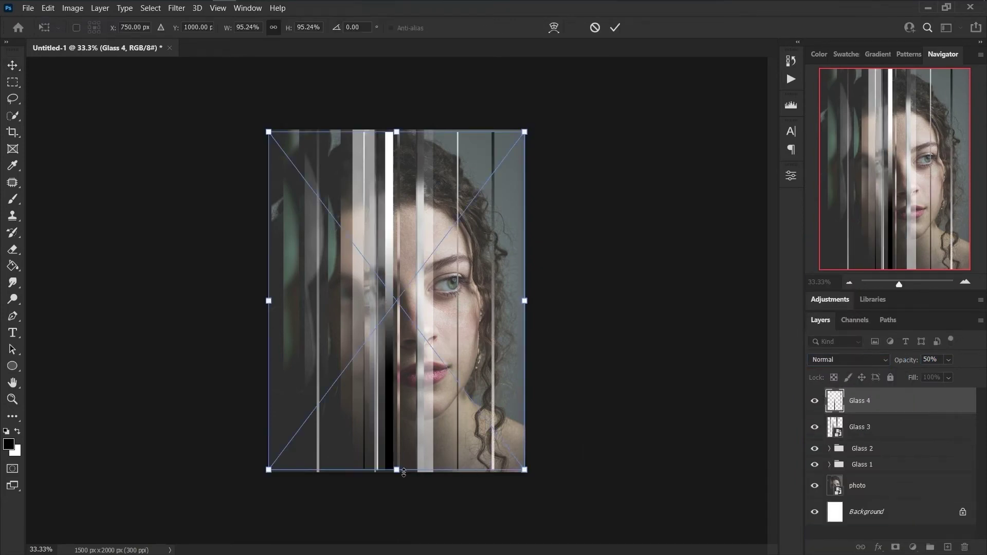
# - Scale Glass 4 to about 96% and set its blend mode to Soft Light
pyautogui.moveTo(404, 472); pyautogui.dragTo(403, 474)
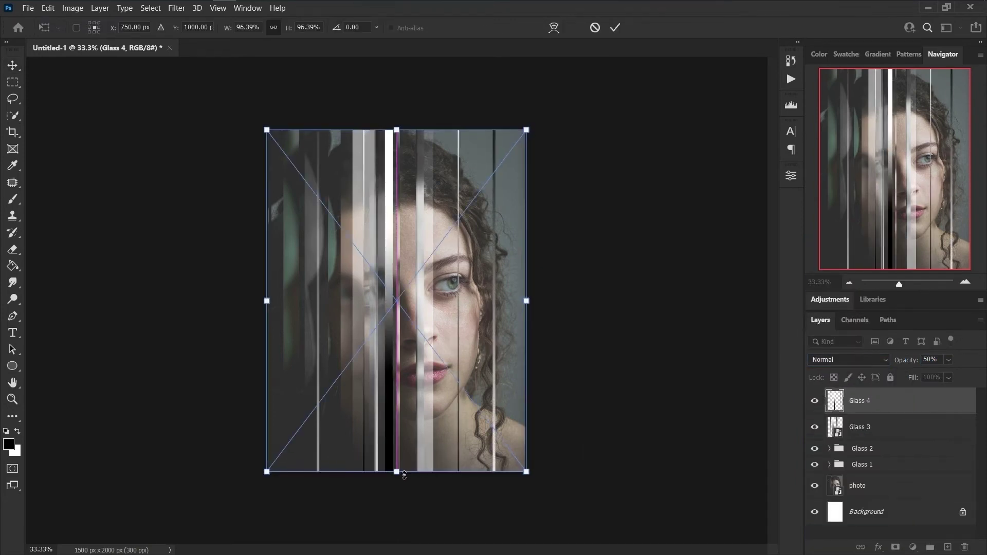
pyautogui.press('Return')
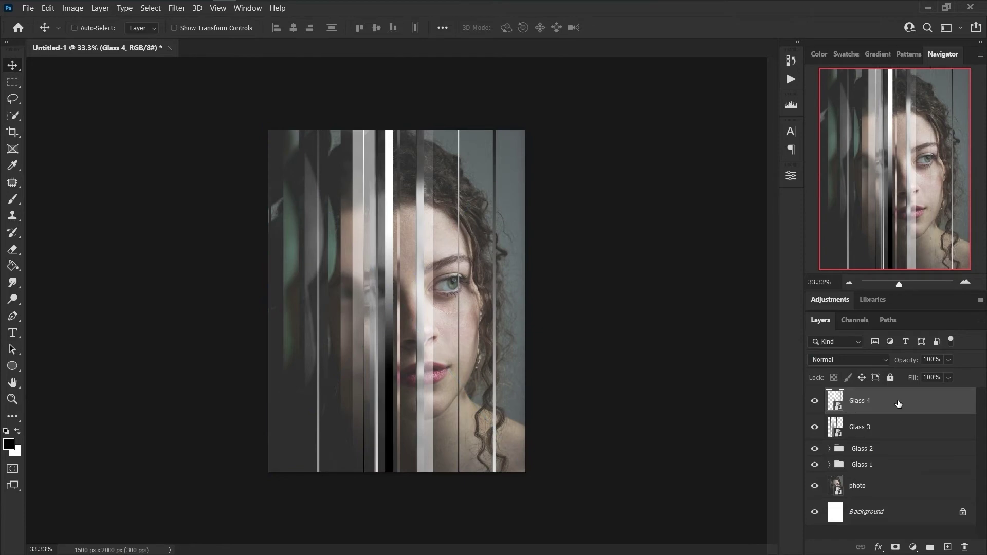
pyautogui.click(874, 360)
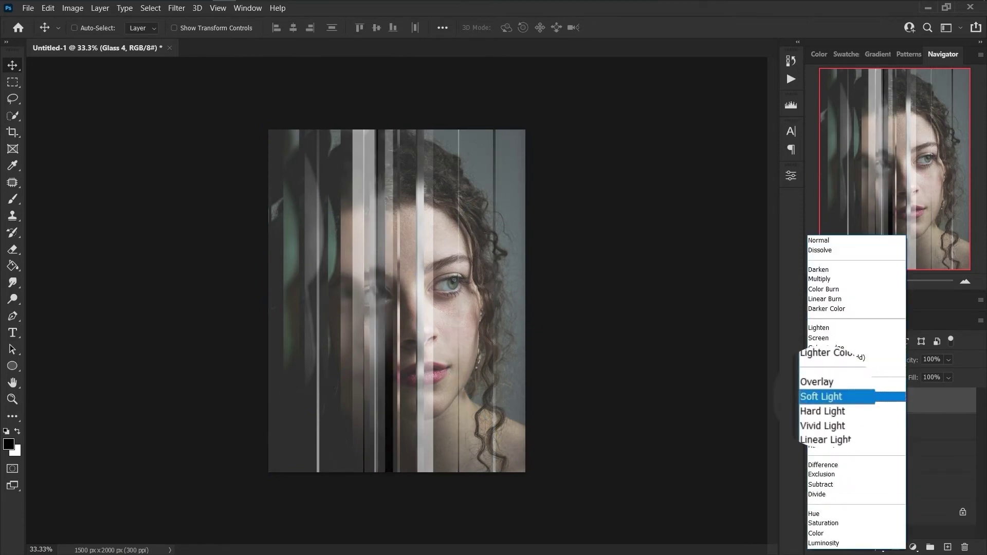
pyautogui.click(869, 396)
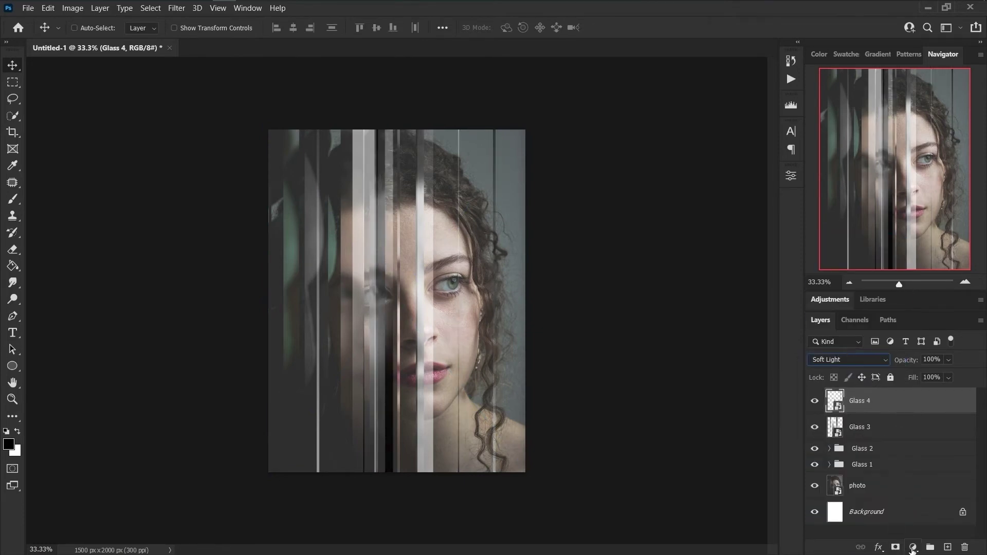
pyautogui.click(913, 548)
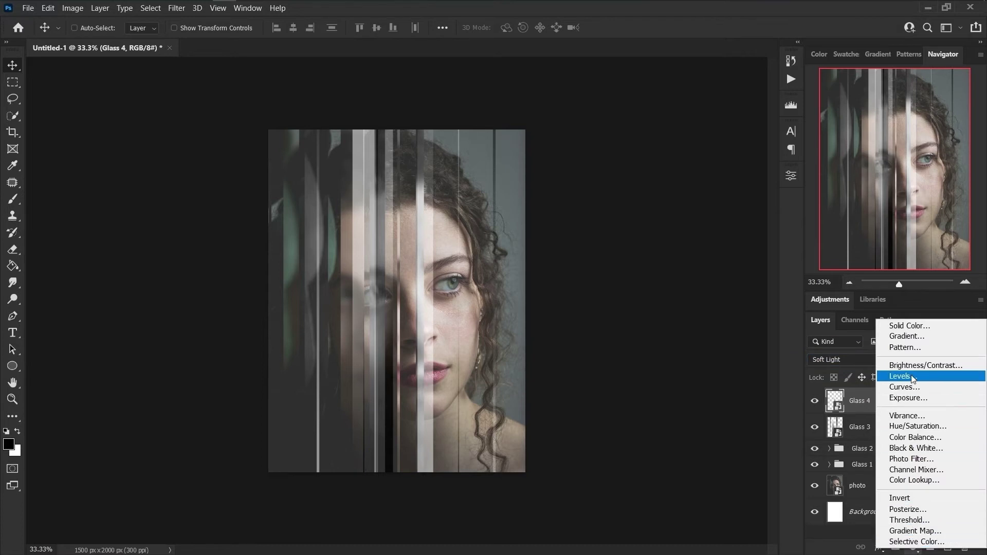
# - Add a Levels adjustment with output black 35 and midtones 0.76
pyautogui.click(913, 379)
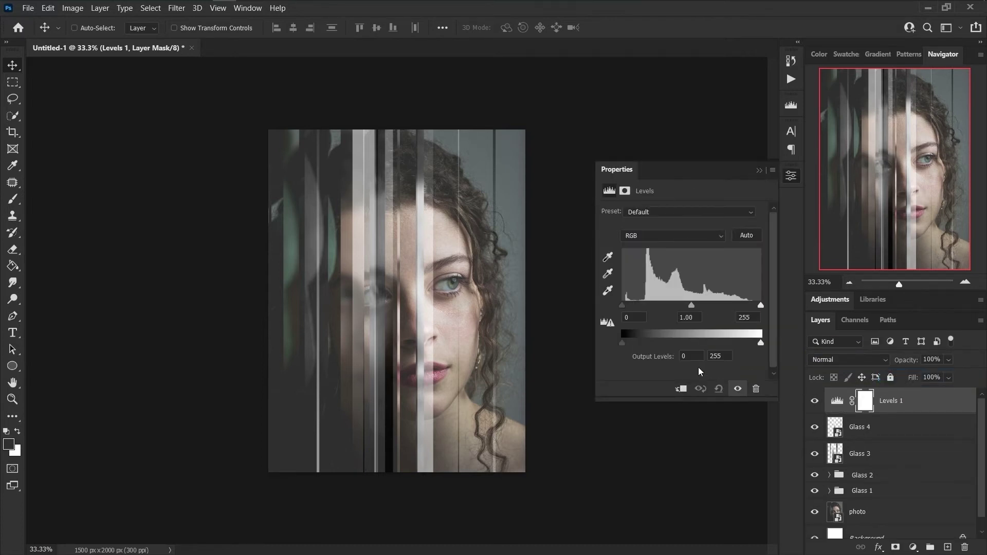
pyautogui.moveTo(622, 343)
pyautogui.mouseDown()
pyautogui.moveTo(658, 353)
pyautogui.moveTo(638, 350)
pyautogui.mouseUp()
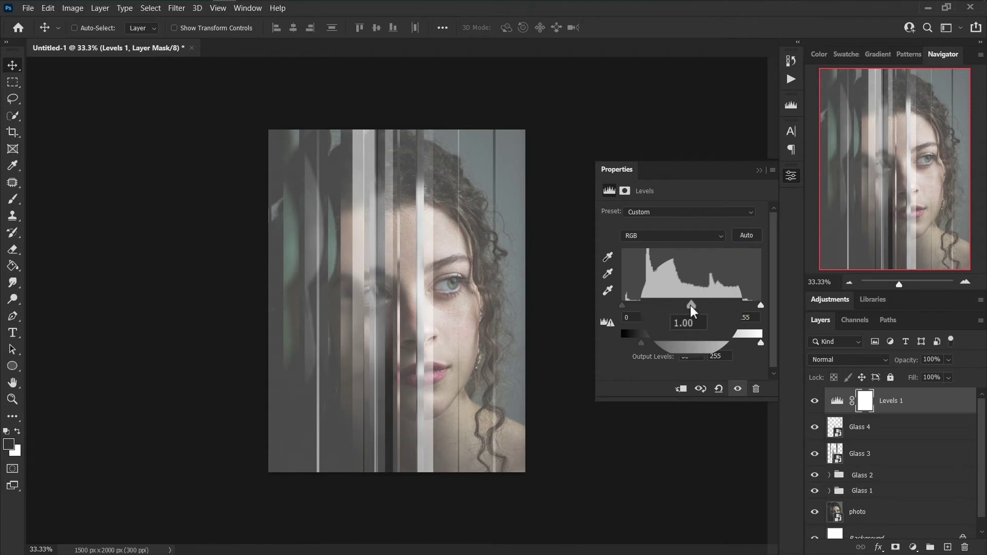
pyautogui.moveTo(691, 305); pyautogui.dragTo(712, 318)
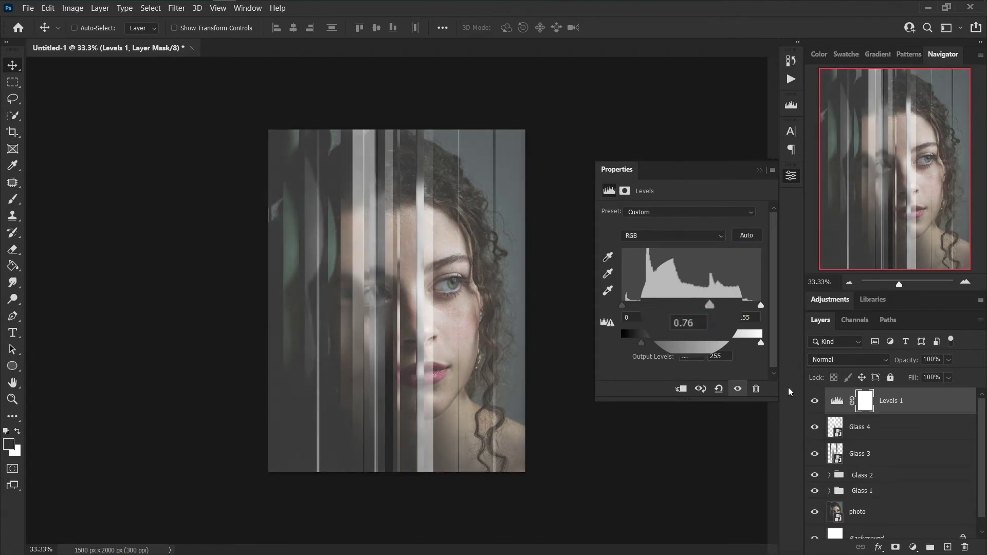
# - Add a Brightness/Contrast adjustment with brightness -25 and contrast 100
pyautogui.click(913, 547)
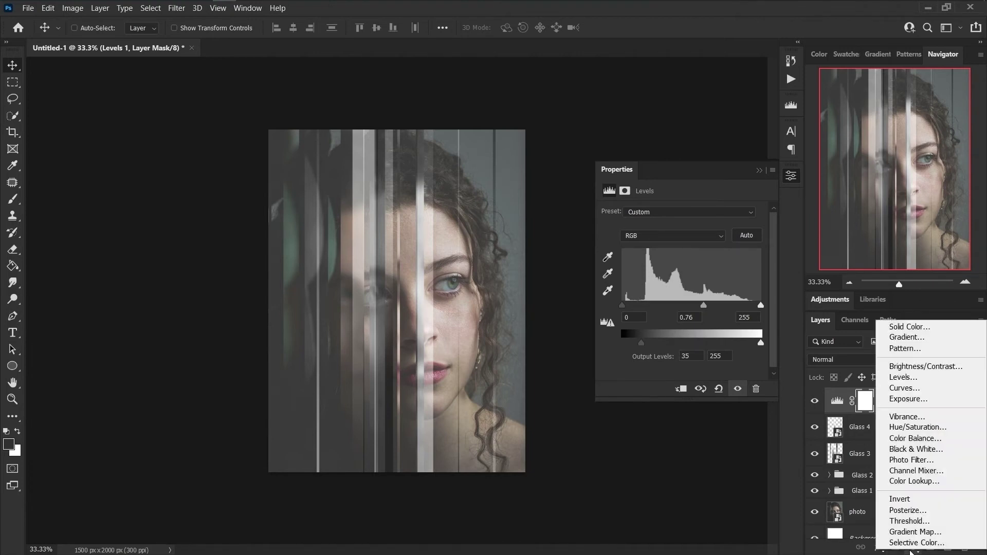
pyautogui.click(900, 367)
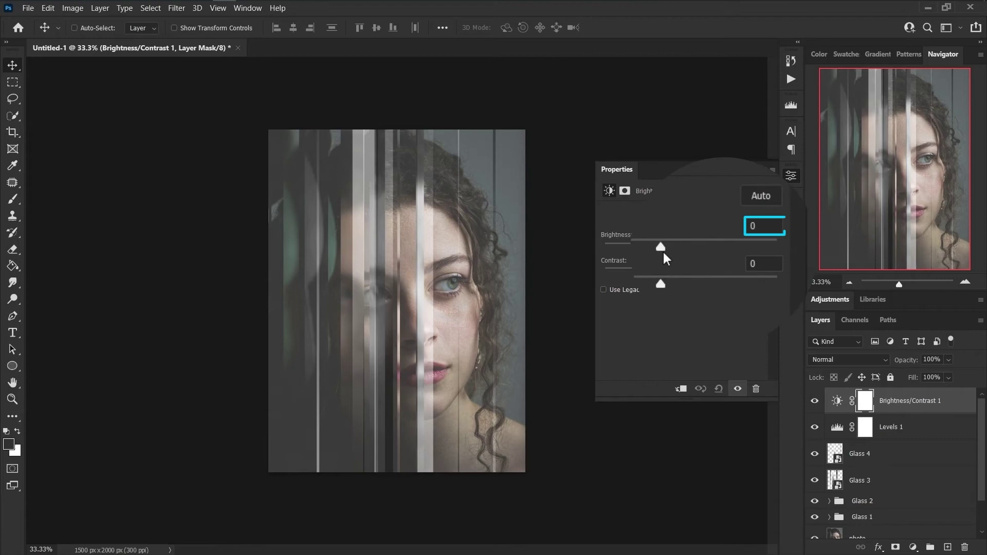
pyautogui.moveTo(682, 248); pyautogui.dragTo(642, 247)
pyautogui.moveTo(665, 286); pyautogui.dragTo(791, 285)
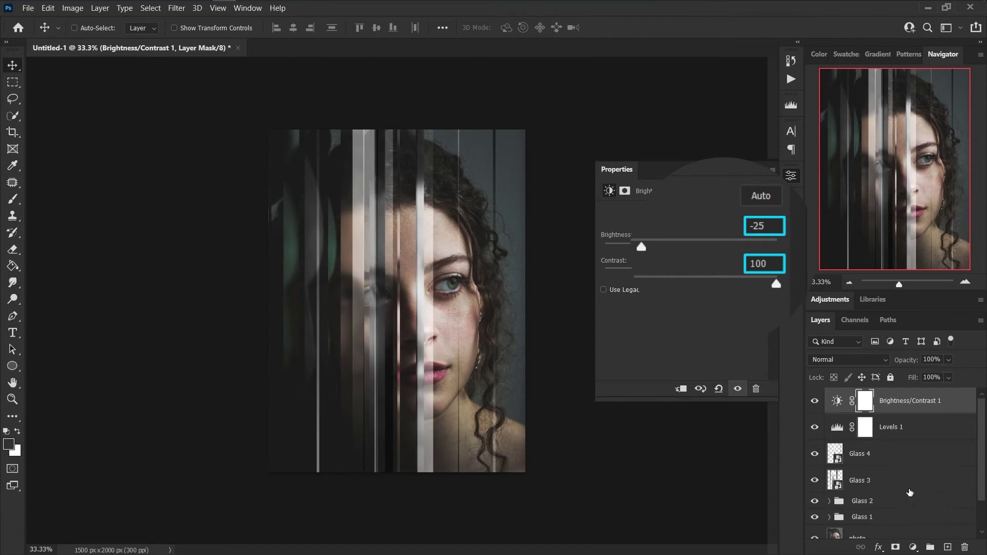
pyautogui.click(914, 548)
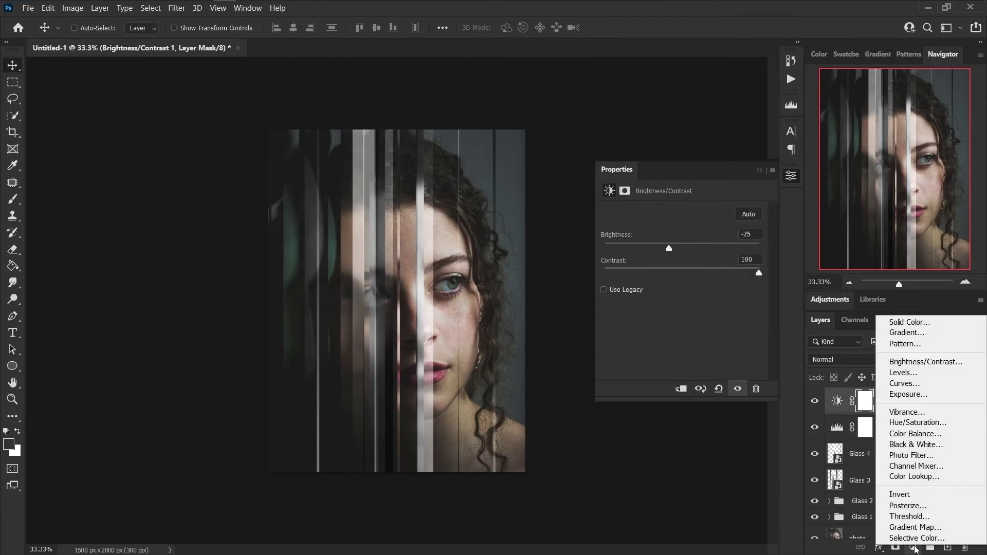
# - Add an Exposure adjustment with offset +0.0167
pyautogui.click(907, 397)
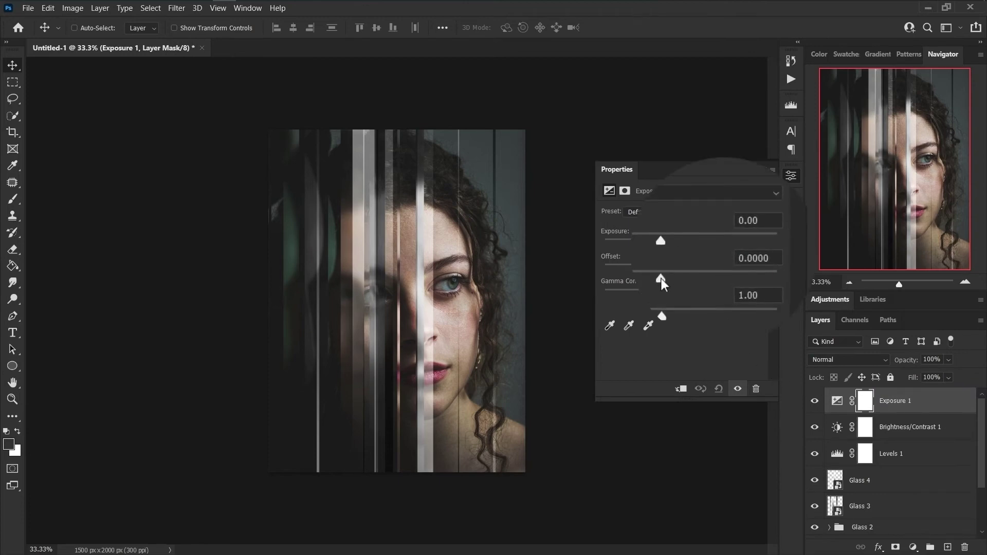
pyautogui.moveTo(662, 279); pyautogui.dragTo(665, 279)
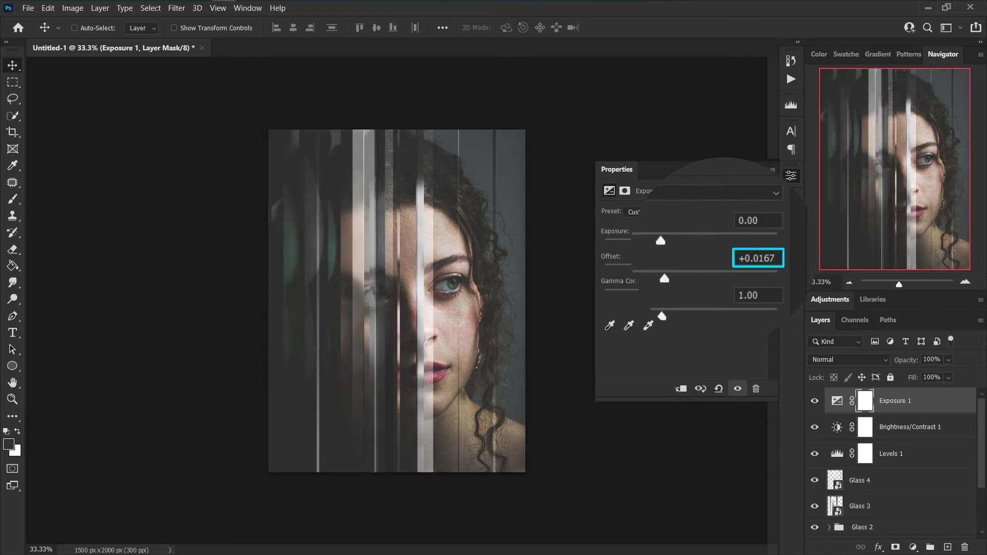
pyautogui.click(791, 175)
# - Add a Color Lookup adjustment using the Soft_Warming.look 3DLUT file
pyautogui.click(914, 547)
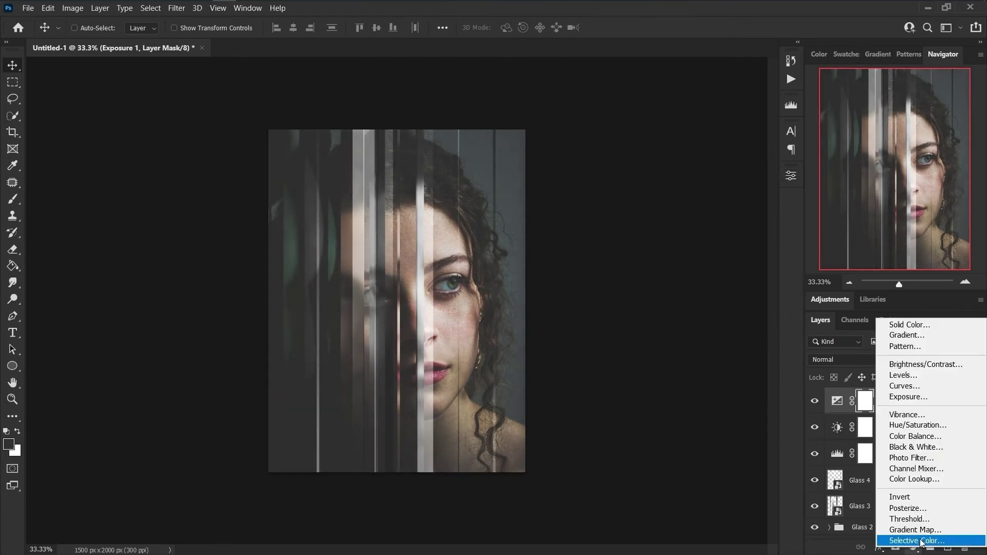
pyautogui.click(914, 479)
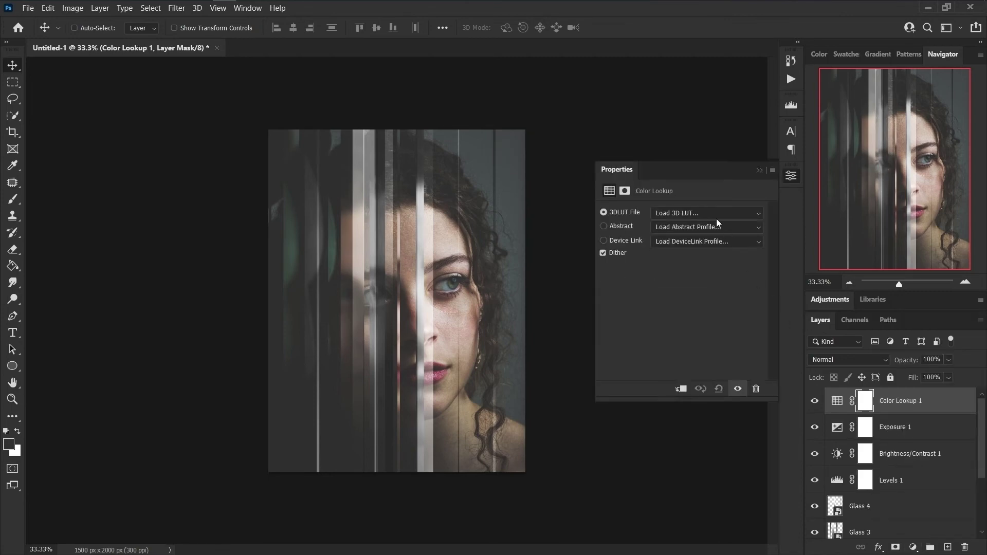
pyautogui.click(717, 218)
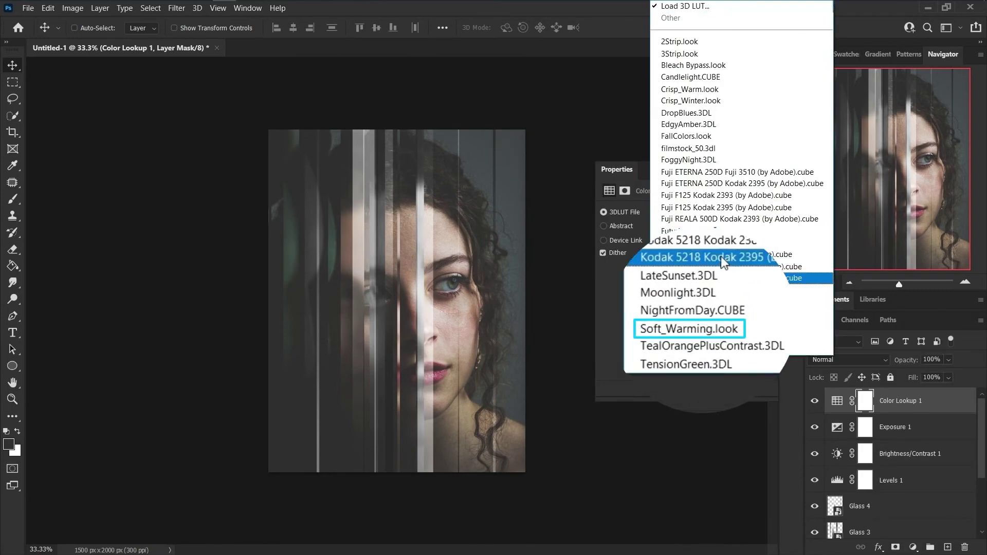
pyautogui.click(711, 332)
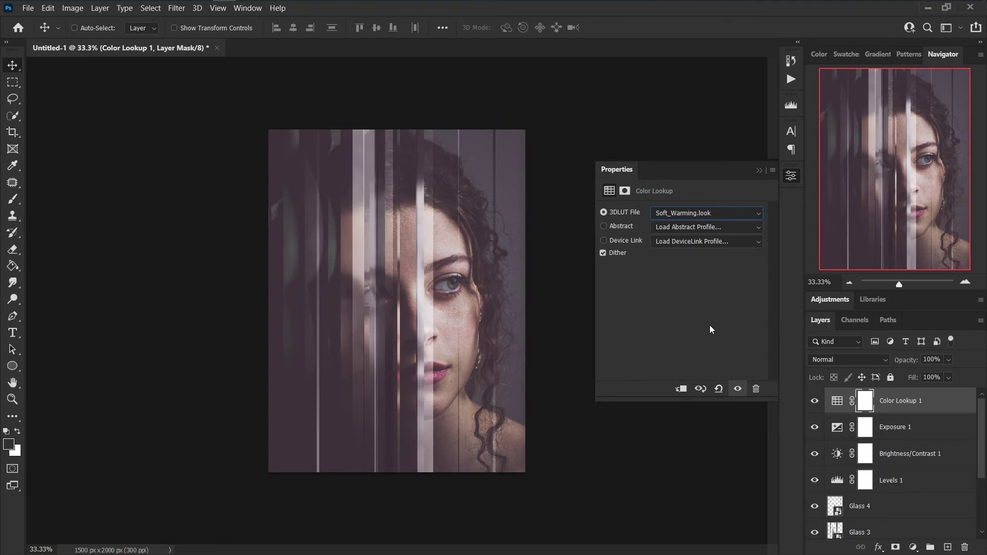
pyautogui.click(760, 172)
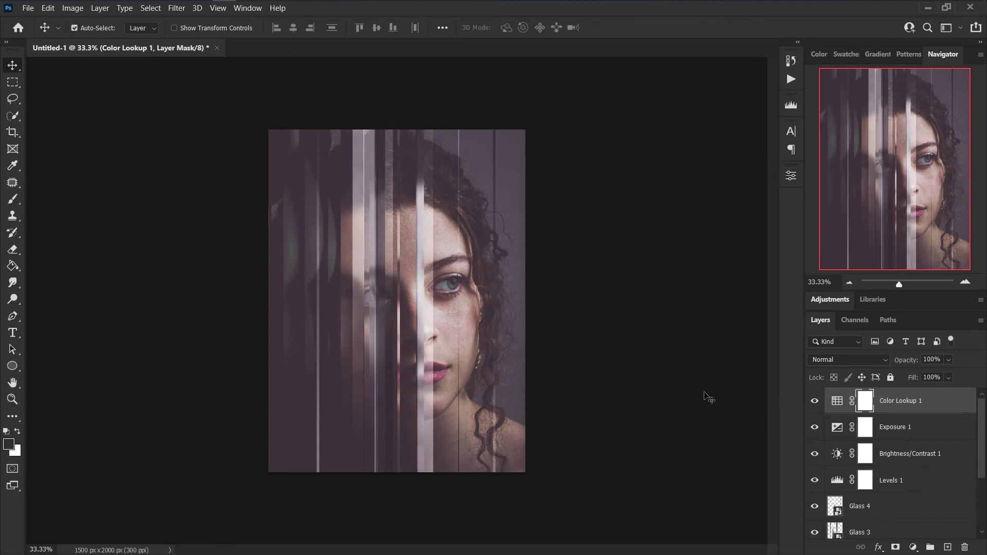
# - Fit the canvas on screen and select the photo smart-object layer at the bottom of the Layers panel
pyautogui.hotkey('ctrl', '0')
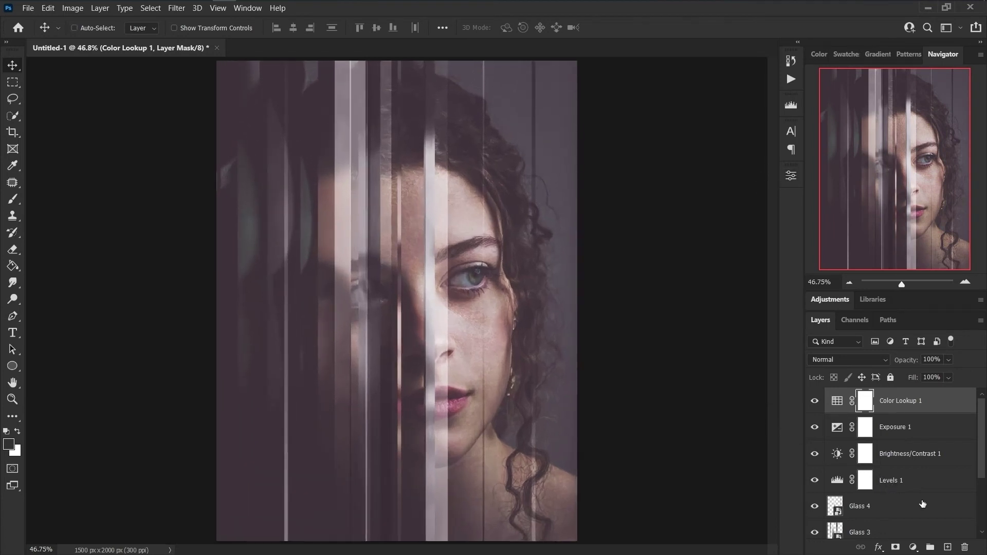
pyautogui.scroll(-3, 923, 504)
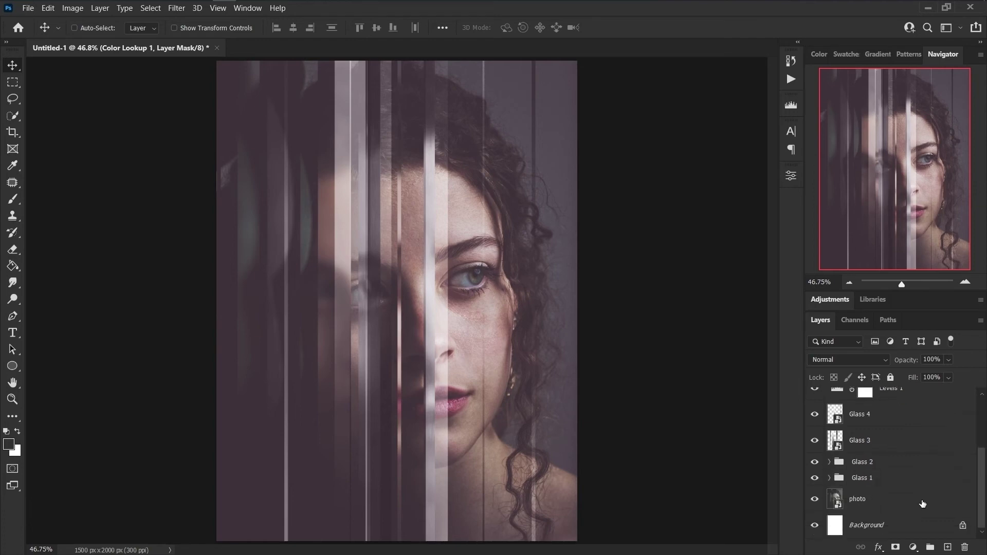
pyautogui.click(923, 504)
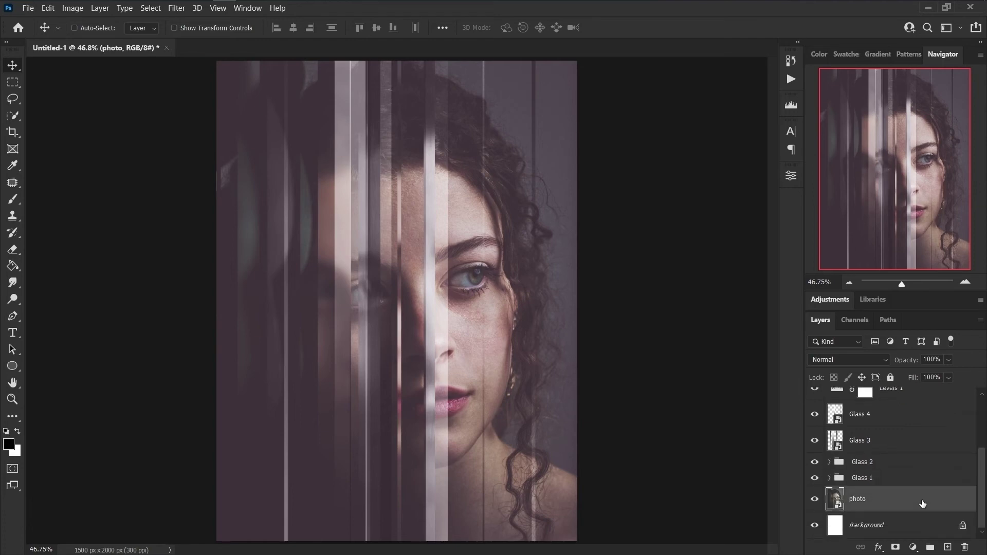
pyautogui.rightClick(922, 503)
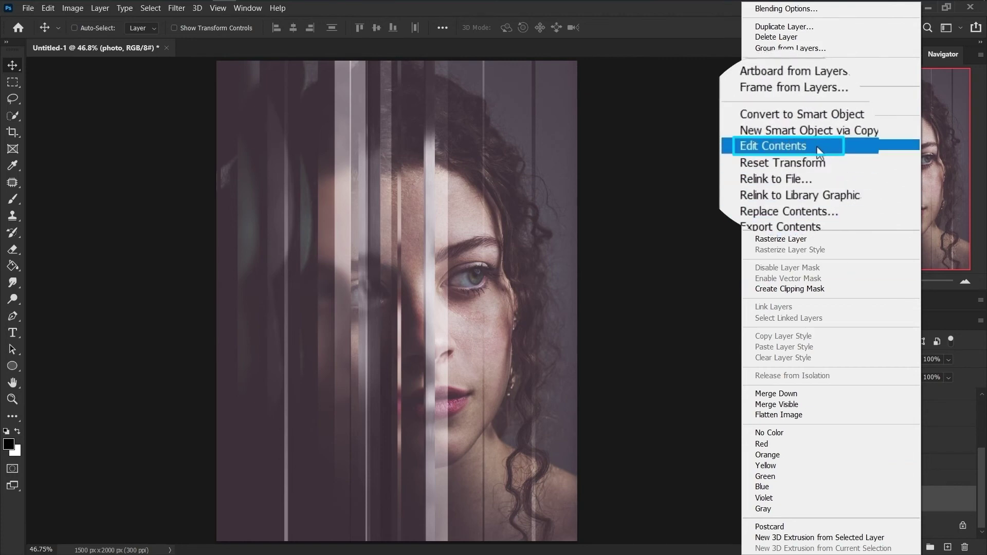
pyautogui.click(944, 502)
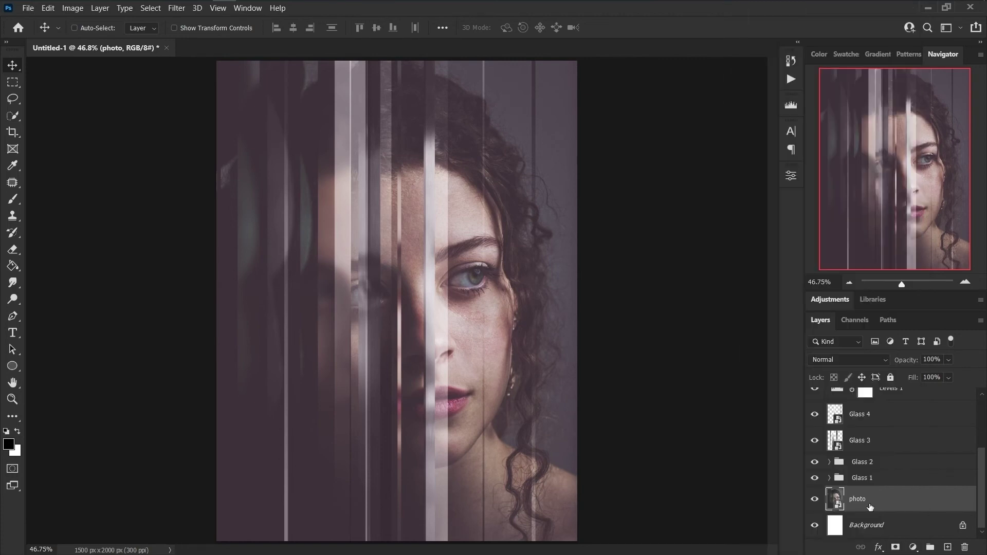
# - Open photo.psb and scale and shift the bearded man's profile portrait to fill its canvas
pyautogui.doubleClick(836, 501)
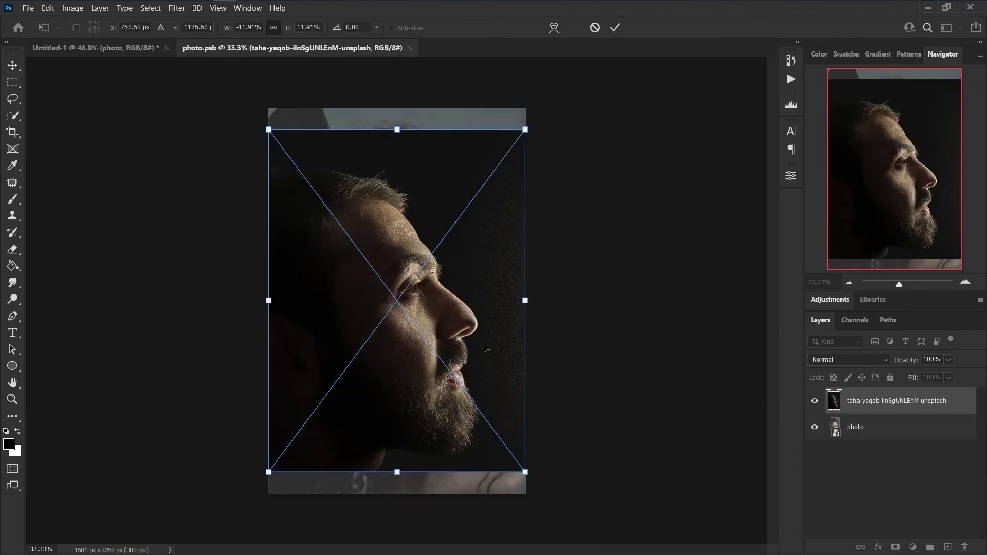
pyautogui.moveTo(407, 476); pyautogui.dragTo(407, 506)
pyautogui.moveTo(426, 407); pyautogui.dragTo(442, 407)
pyautogui.press('Return')
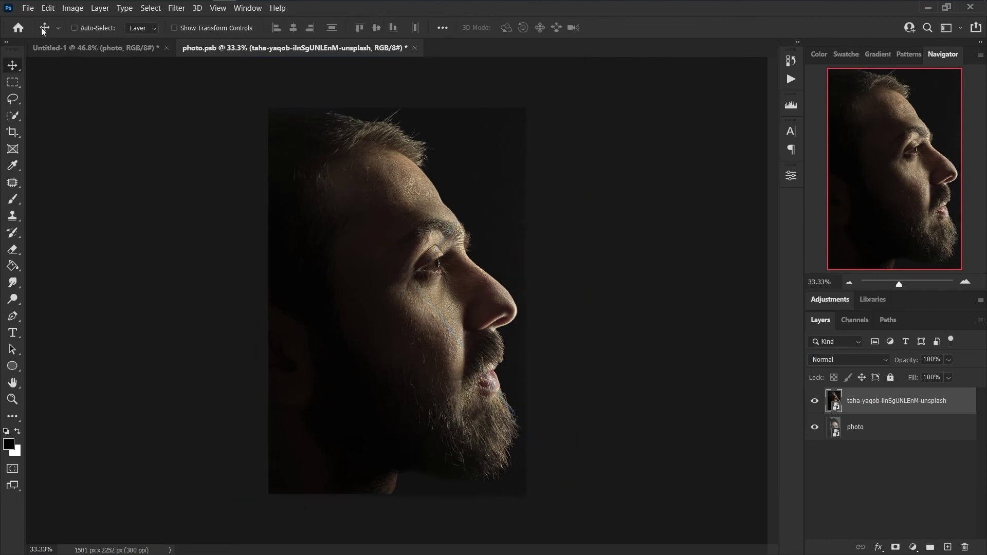
# - Save photo.psb and return to the Untitled-1 glass-strip composite
pyautogui.click(27, 8)
pyautogui.click(72, 145)
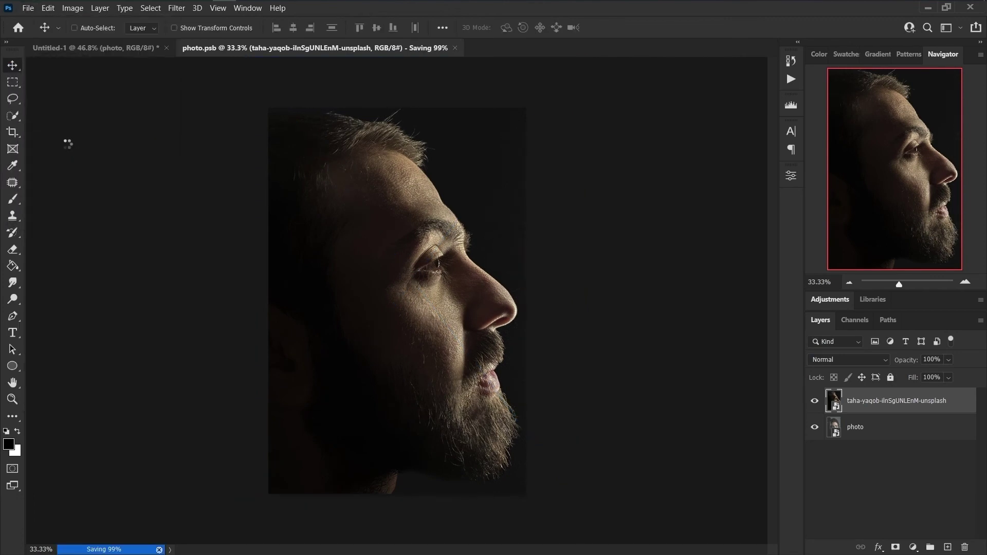
pyautogui.click(88, 48)
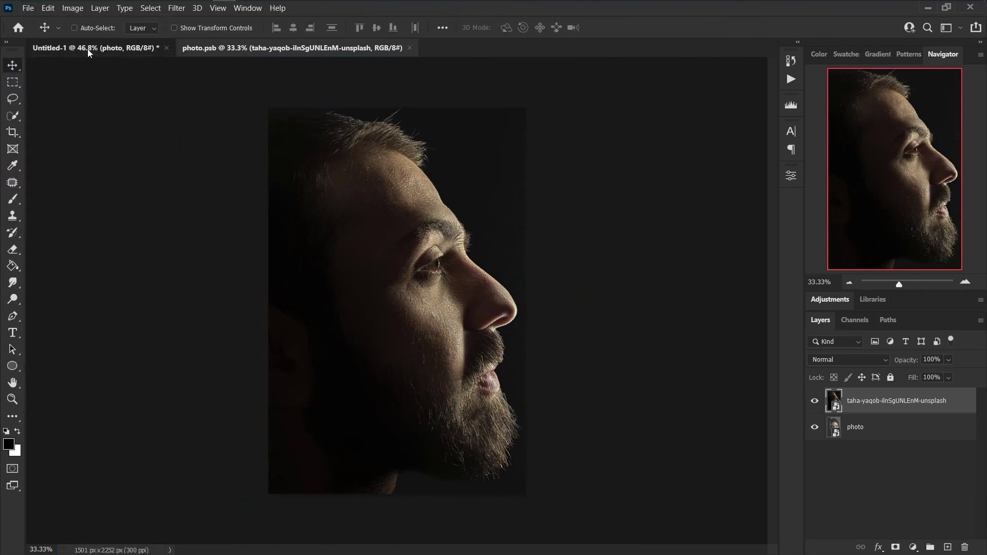